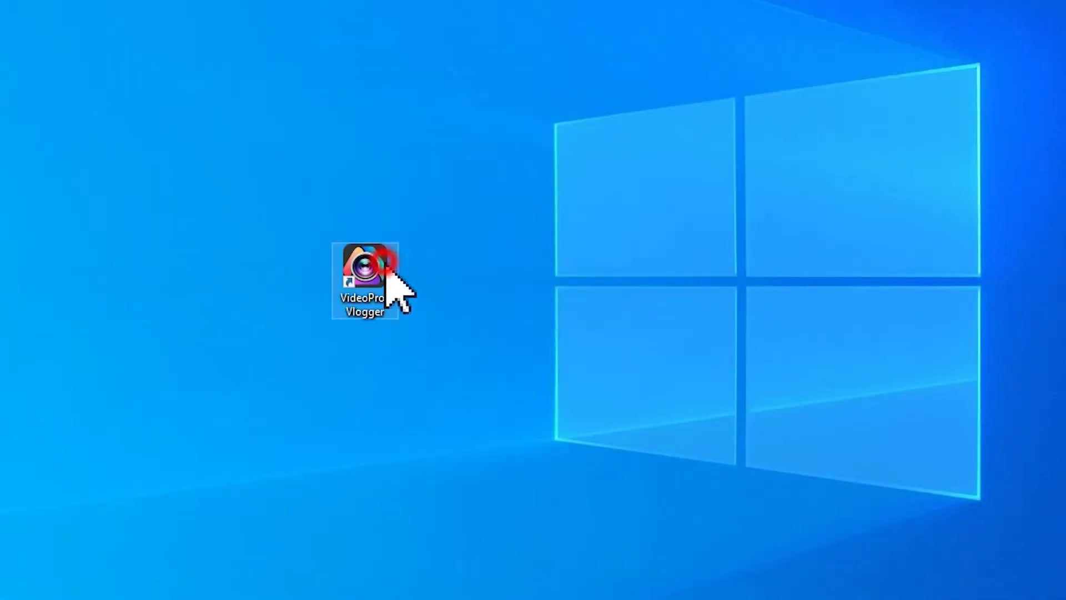
- Launch VideoProc Vlogger and open the recent 'break down the music' project
{"action": "double_click", "coordinate": [387, 272]}
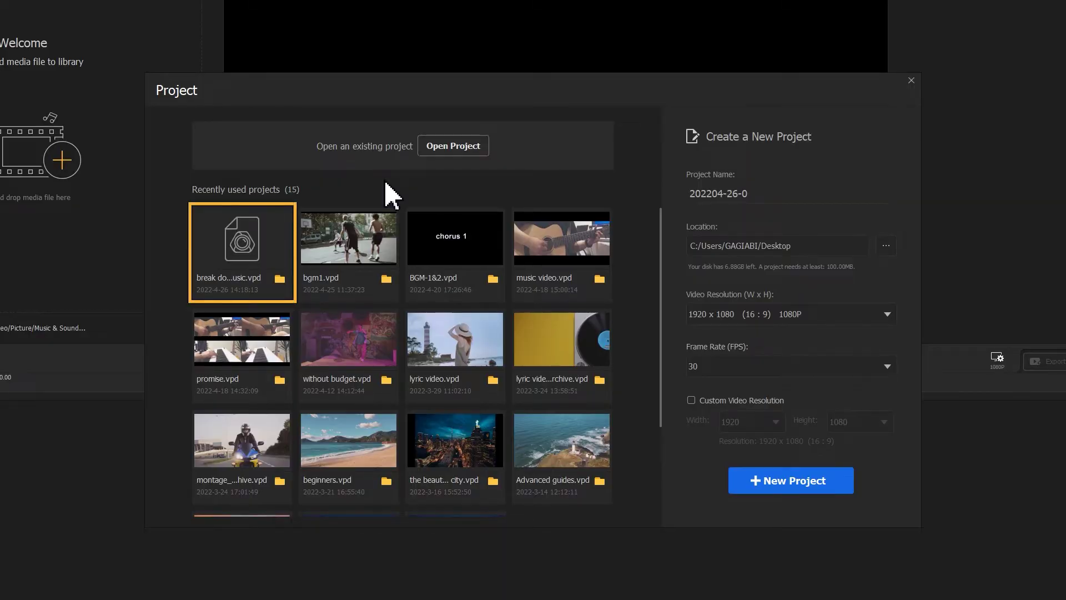
{"action": "left_click", "coordinate": [250, 242]}
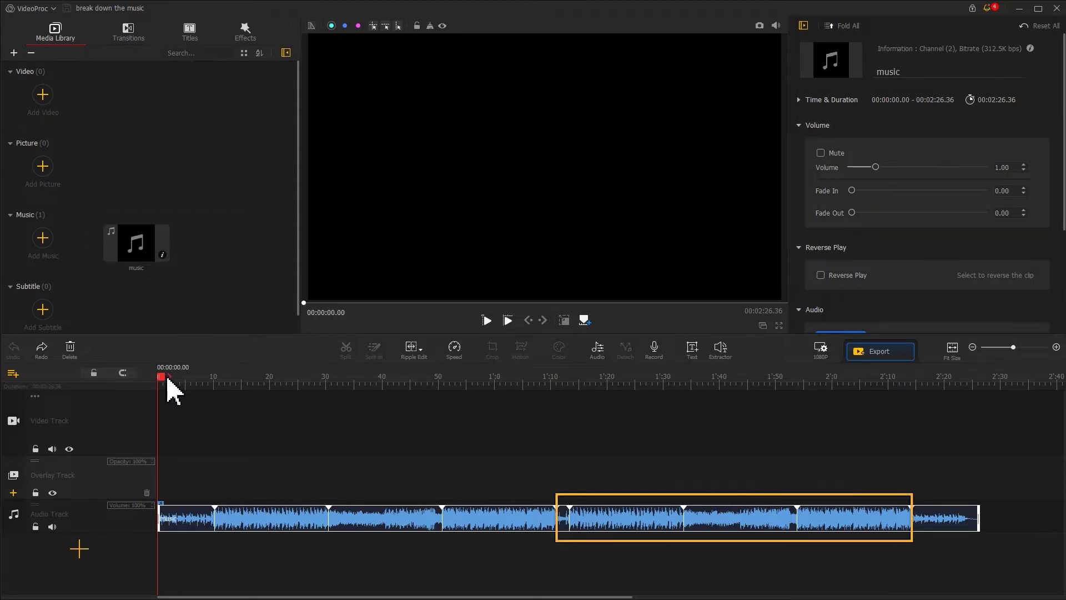
- Split the song at 1:10.96 and 2:14.13, delete the middle piece, and join the ending to the opening
{"action": "left_click_drag", "start_coordinate": [165, 381], "coordinate": [562, 461]}
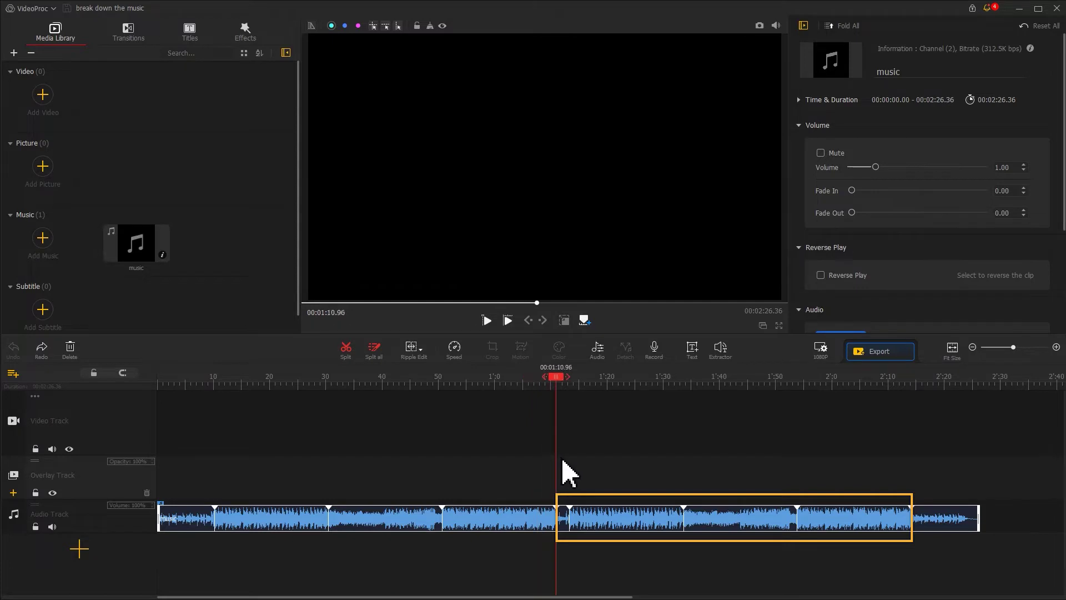
{"action": "left_click", "coordinate": [347, 353]}
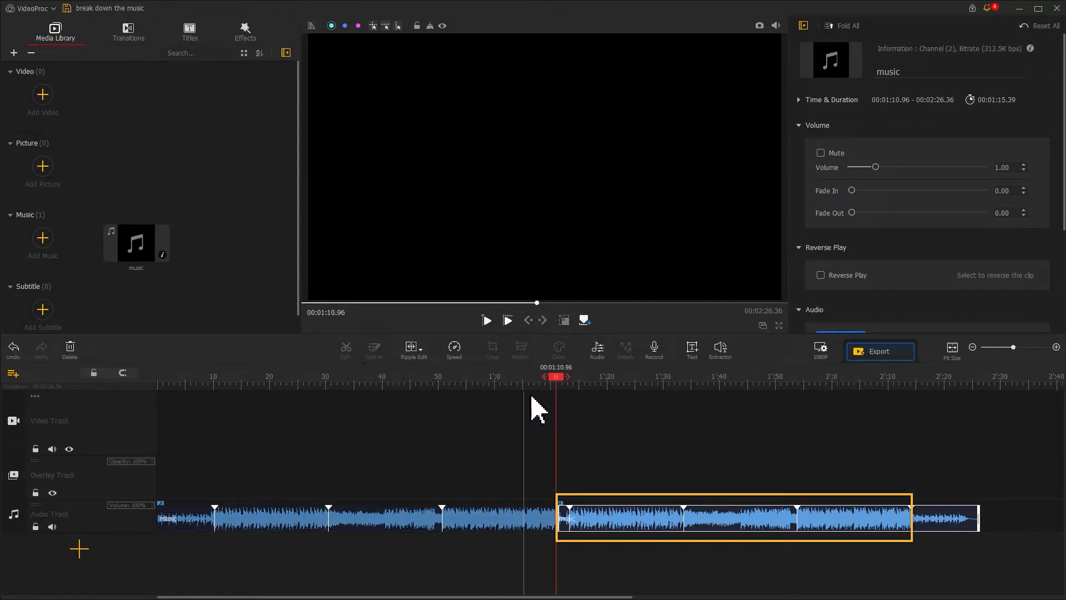
{"action": "left_click_drag", "start_coordinate": [560, 380], "coordinate": [913, 423]}
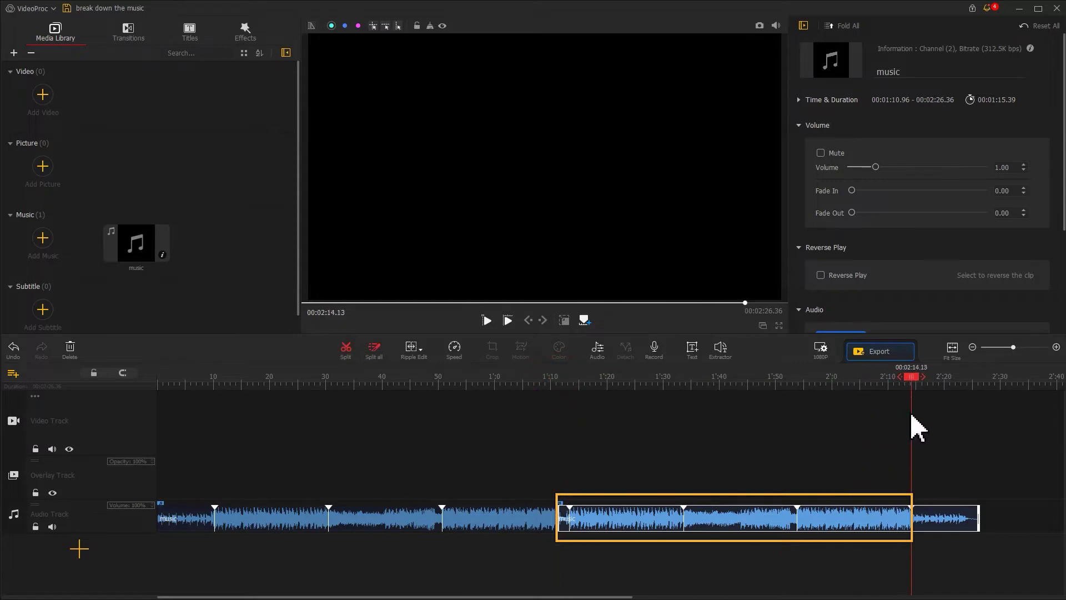
{"action": "left_click", "coordinate": [347, 352]}
{"action": "left_click", "coordinate": [710, 519]}
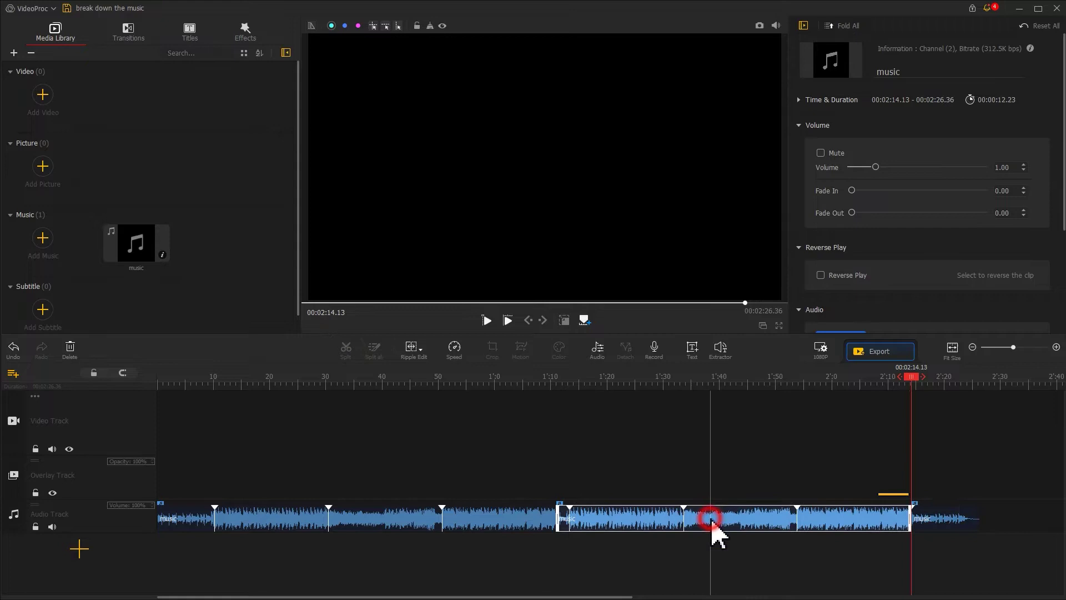
{"action": "key", "text": "Delete"}
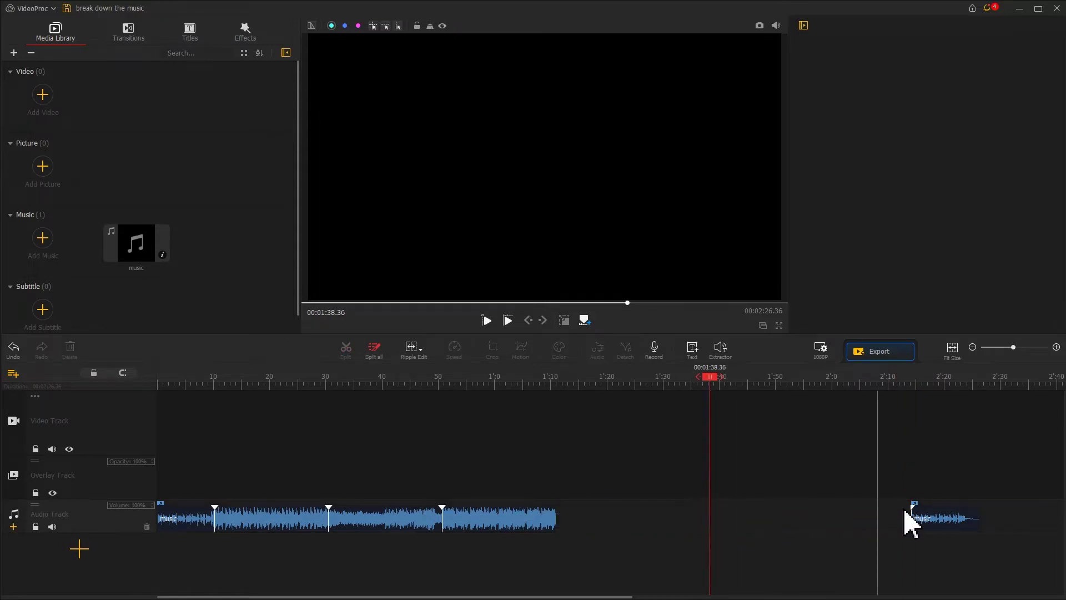
{"action": "left_click_drag", "start_coordinate": [926, 521], "coordinate": [578, 519]}
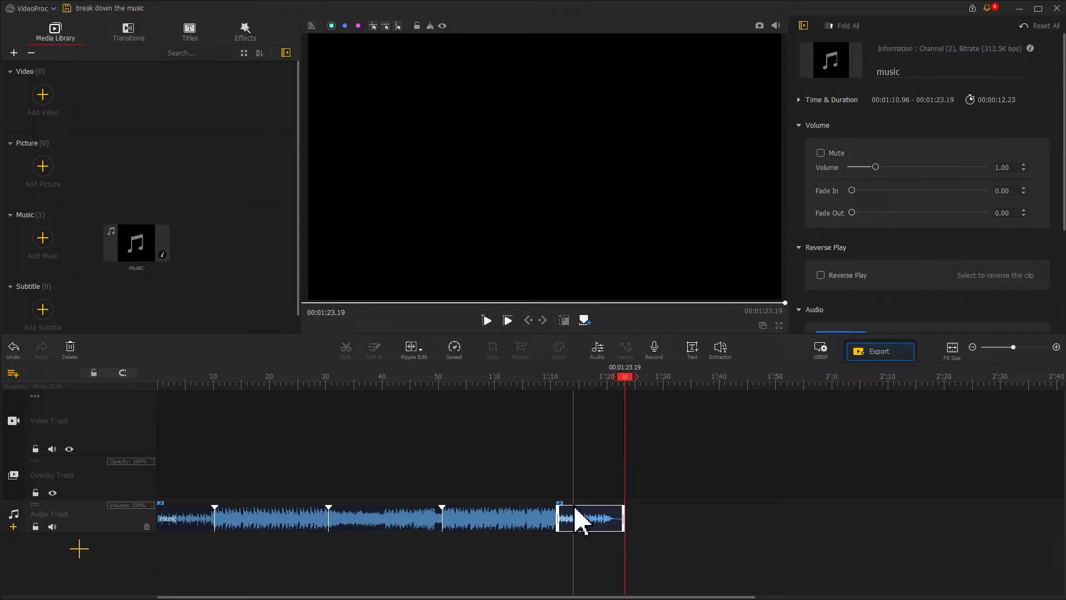
{"action": "left_click", "coordinate": [521, 387]}
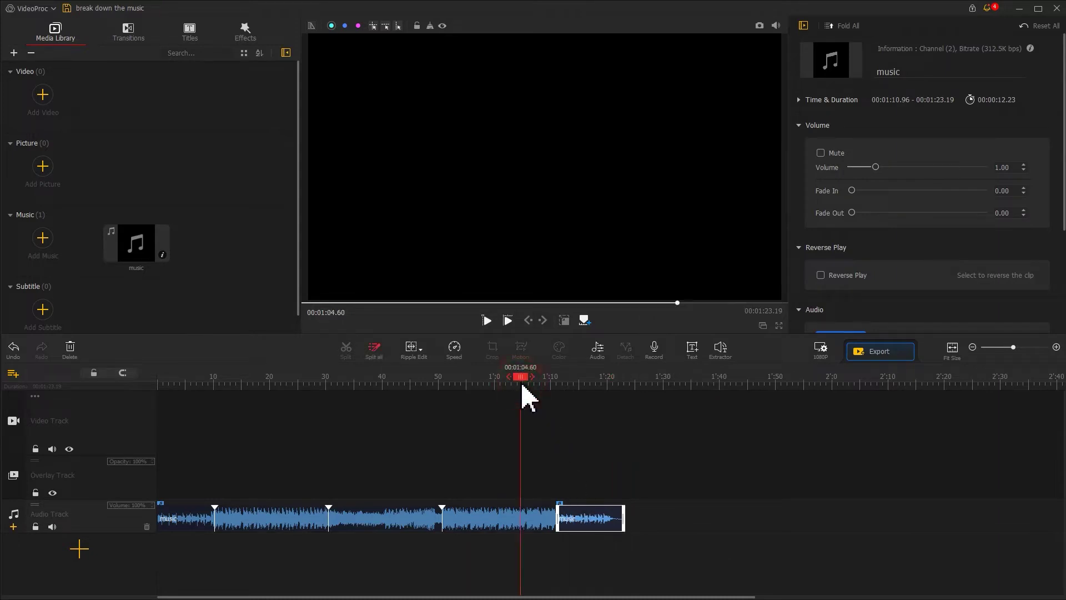
{"action": "key", "text": "space"}
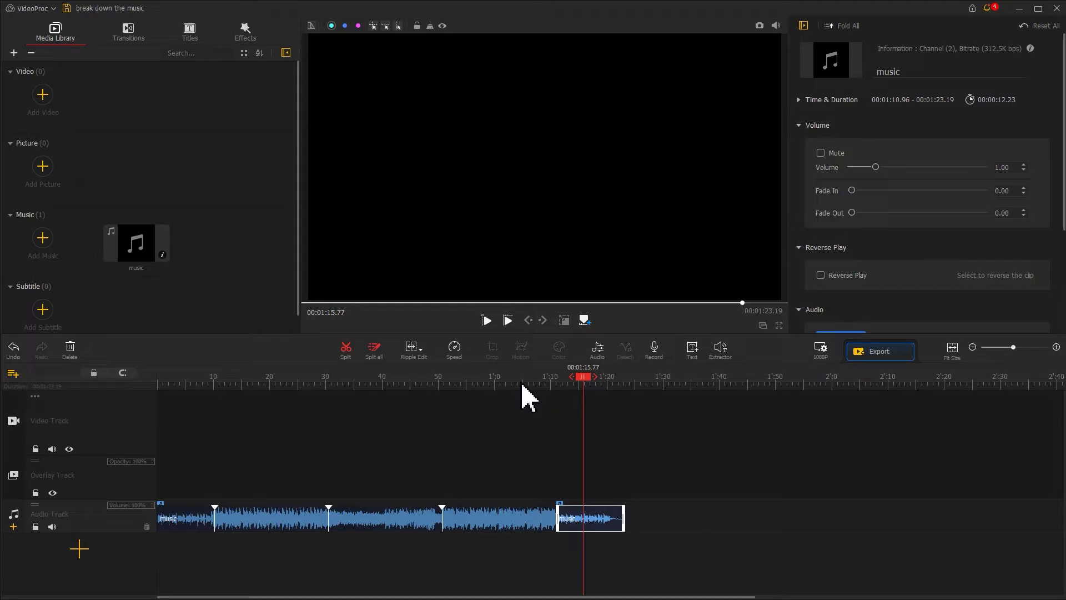
- Play the verse, split the song at 20.16 and 30.49, and delete the piece between
{"action": "left_click_drag", "start_coordinate": [585, 376], "coordinate": [217, 377]}
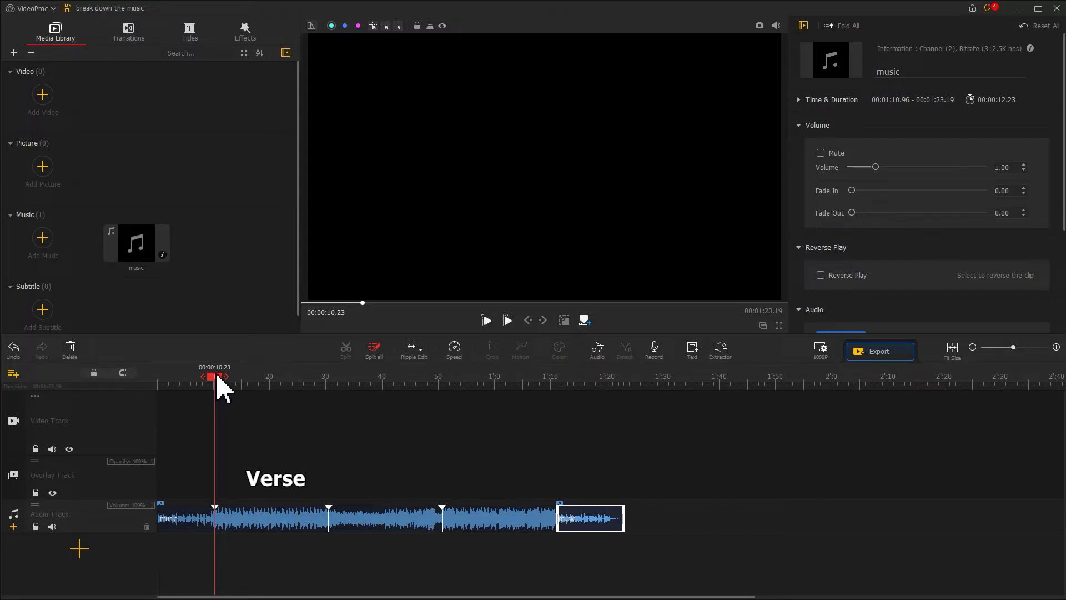
{"action": "key", "text": "space"}
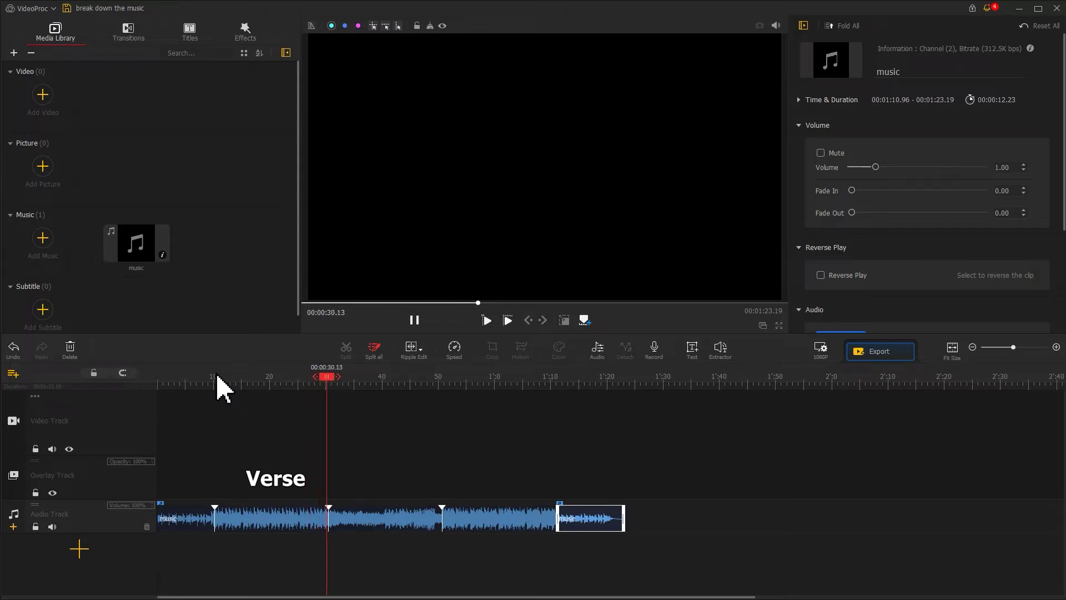
{"action": "left_click", "coordinate": [272, 522]}
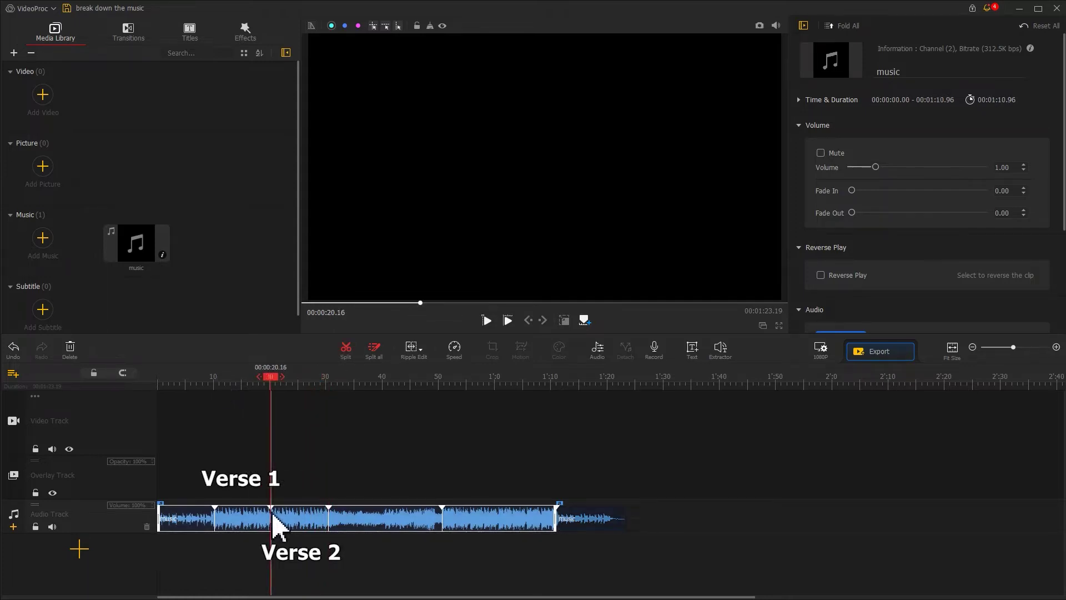
{"action": "left_click", "coordinate": [348, 353]}
{"action": "left_click_drag", "start_coordinate": [270, 380], "coordinate": [329, 382]}
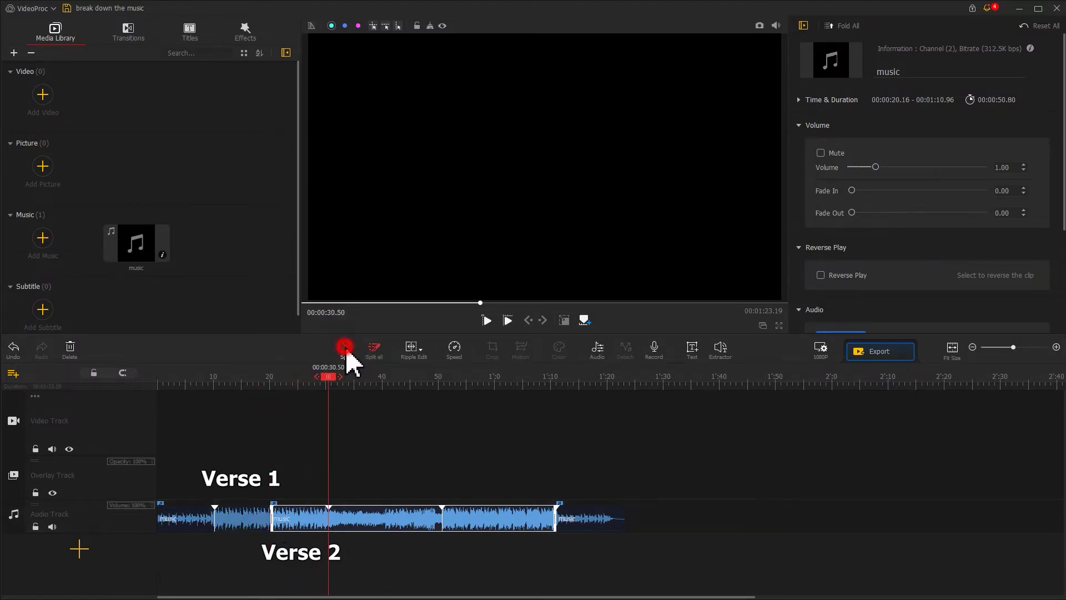
{"action": "left_click", "coordinate": [346, 350]}
{"action": "left_click", "coordinate": [306, 519]}
{"action": "key", "text": "Delete"}
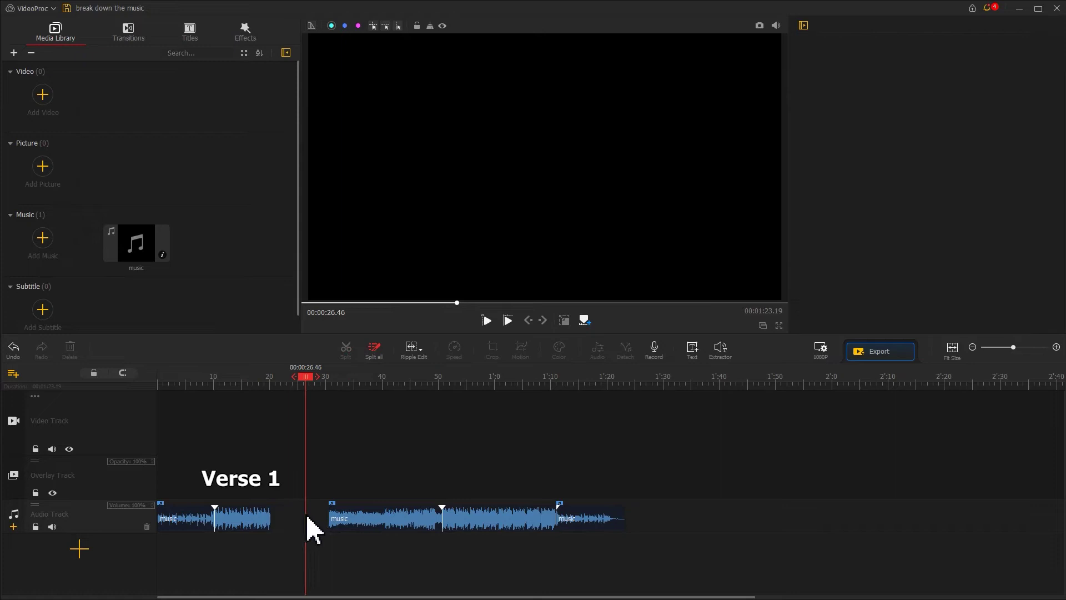
- Split the next clip at 50.66 and delete the 30.50–50.66 piece
{"action": "left_click", "coordinate": [442, 383]}
{"action": "left_click", "coordinate": [442, 515]}
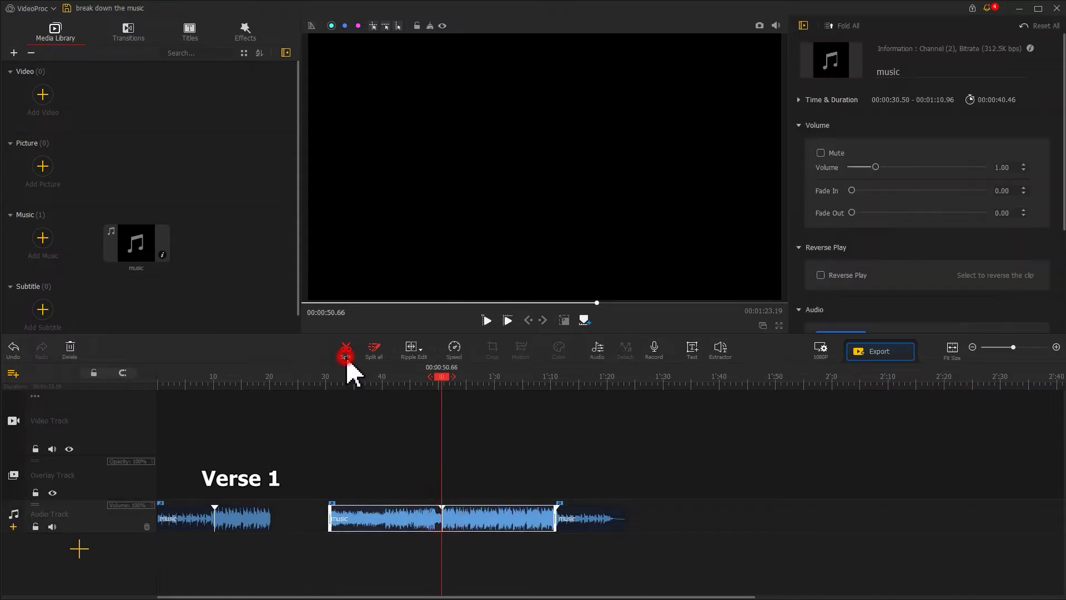
{"action": "left_click", "coordinate": [345, 350]}
{"action": "left_click", "coordinate": [377, 519]}
{"action": "key", "text": "Delete"}
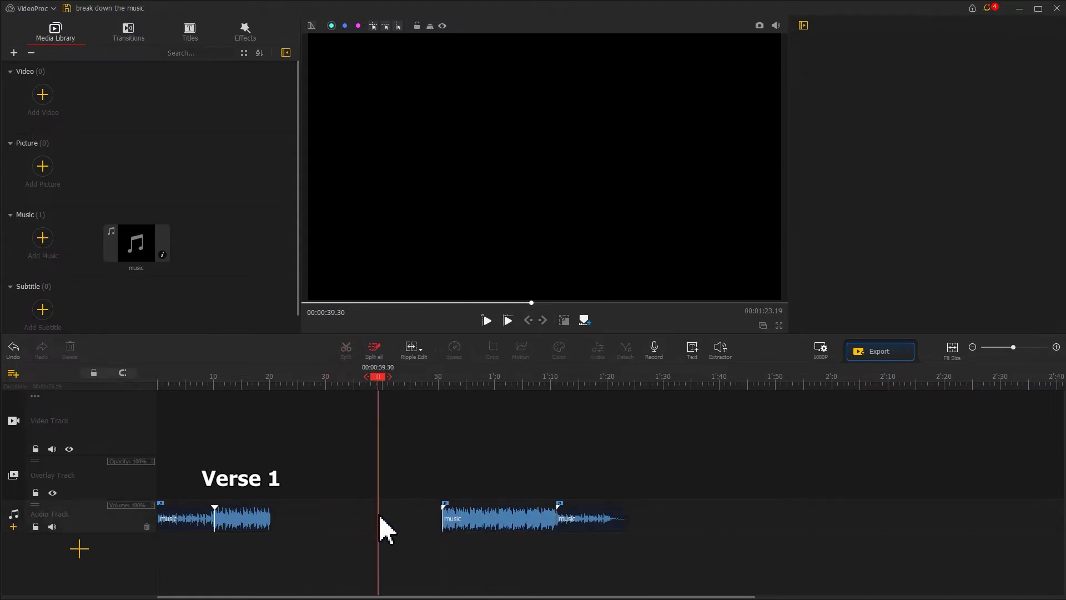
- Play the chorus, split it at 1:00.60, and delete the 50.66–1:00.60 piece
{"action": "left_click_drag", "start_coordinate": [382, 379], "coordinate": [445, 390]}
{"action": "key", "text": "space"}
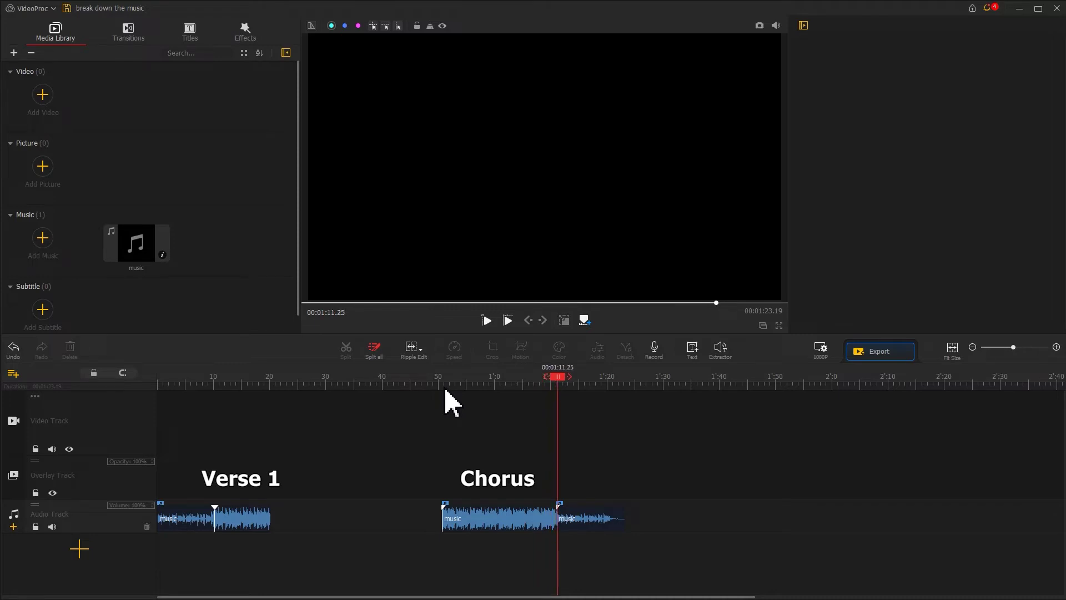
{"action": "left_click", "coordinate": [498, 516]}
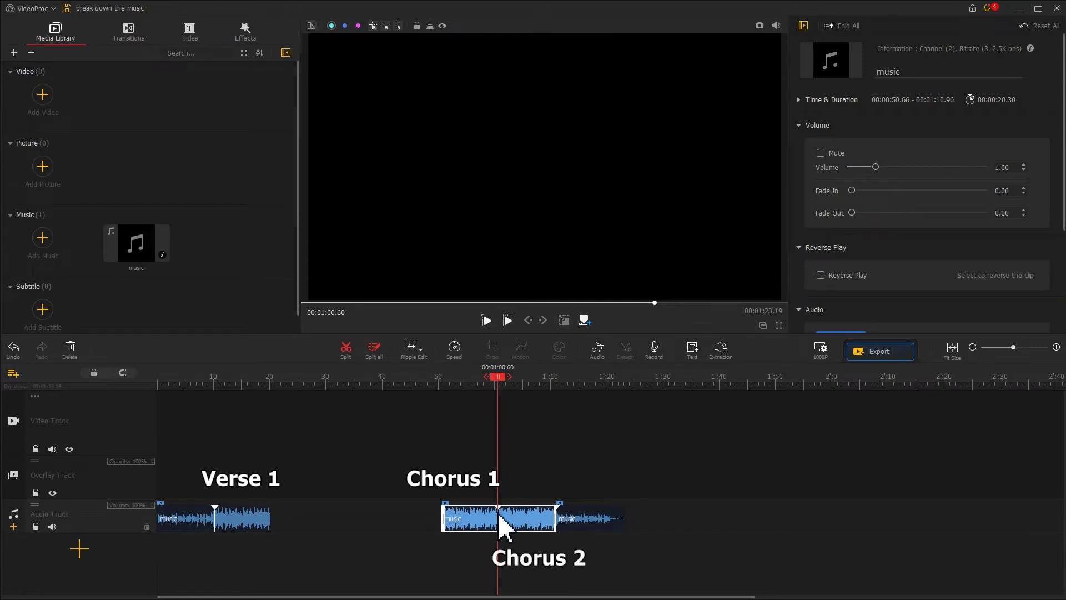
{"action": "left_click", "coordinate": [346, 349]}
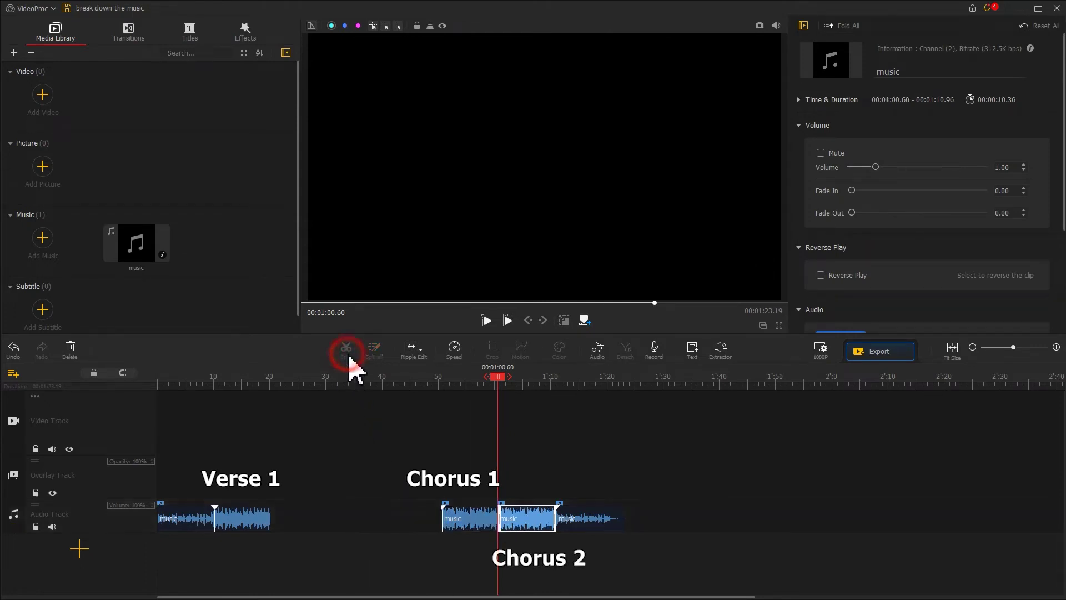
{"action": "left_click", "coordinate": [461, 525]}
{"action": "key", "text": "Delete"}
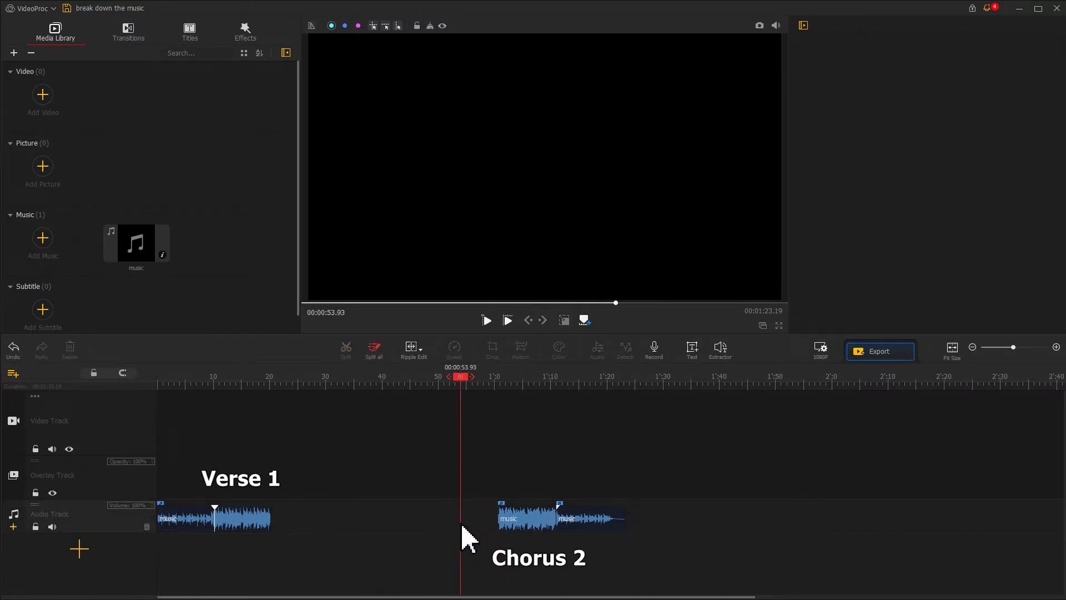
- Move the Chorus 2 and ending clips together right up against Verse 1's end
{"action": "left_click", "coordinate": [514, 519]}
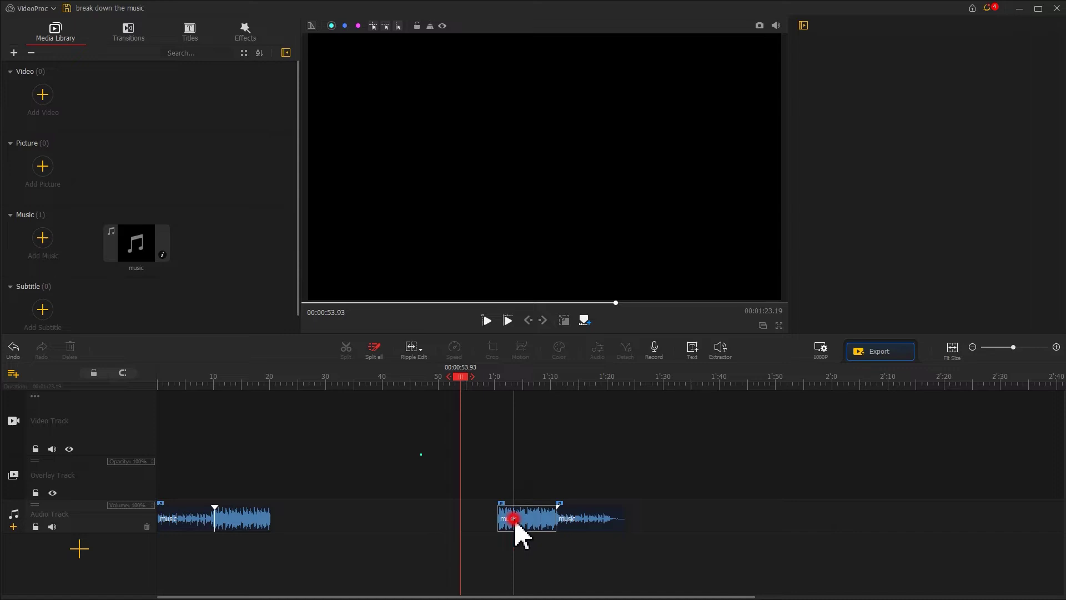
{"action": "left_click", "coordinate": [576, 522], "text": "ctrl"}
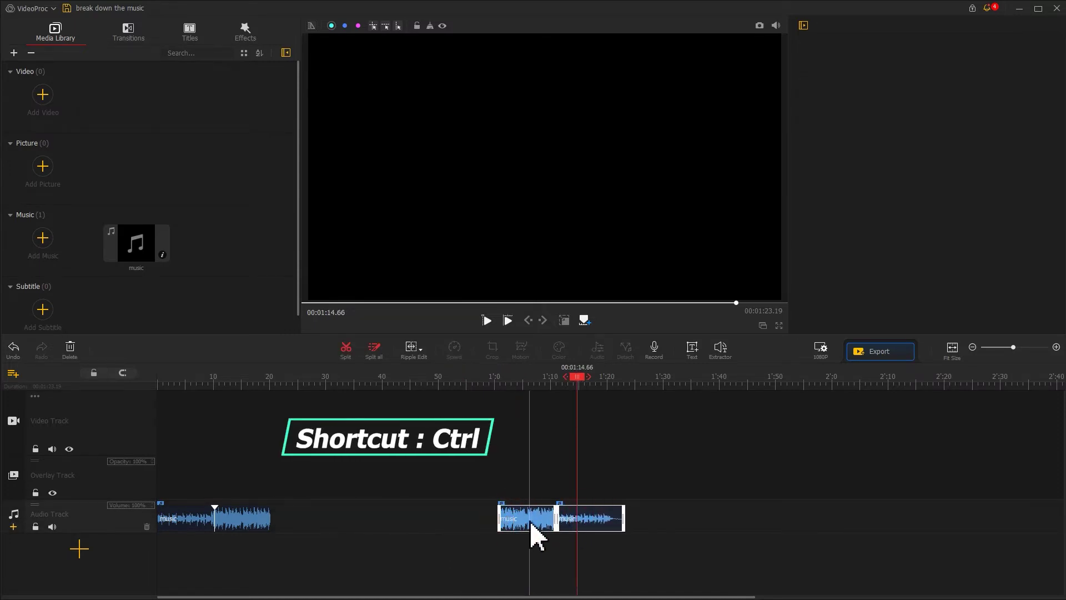
{"action": "left_click_drag", "start_coordinate": [530, 522], "coordinate": [302, 524]}
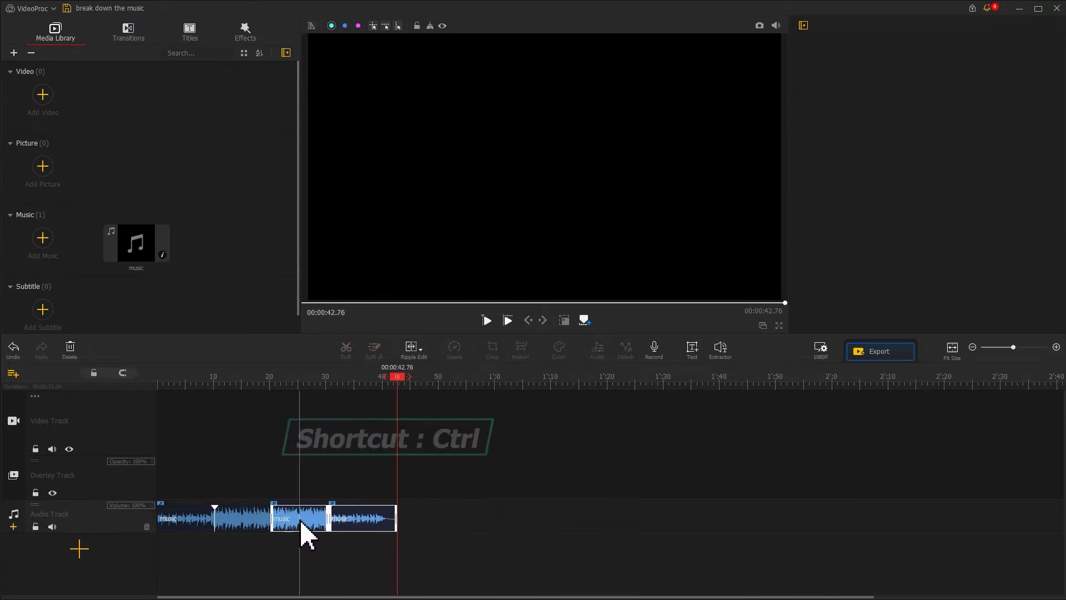
- Play back across the new join to check it sounds right
{"action": "left_click", "coordinate": [260, 383]}
{"action": "key", "text": "space"}
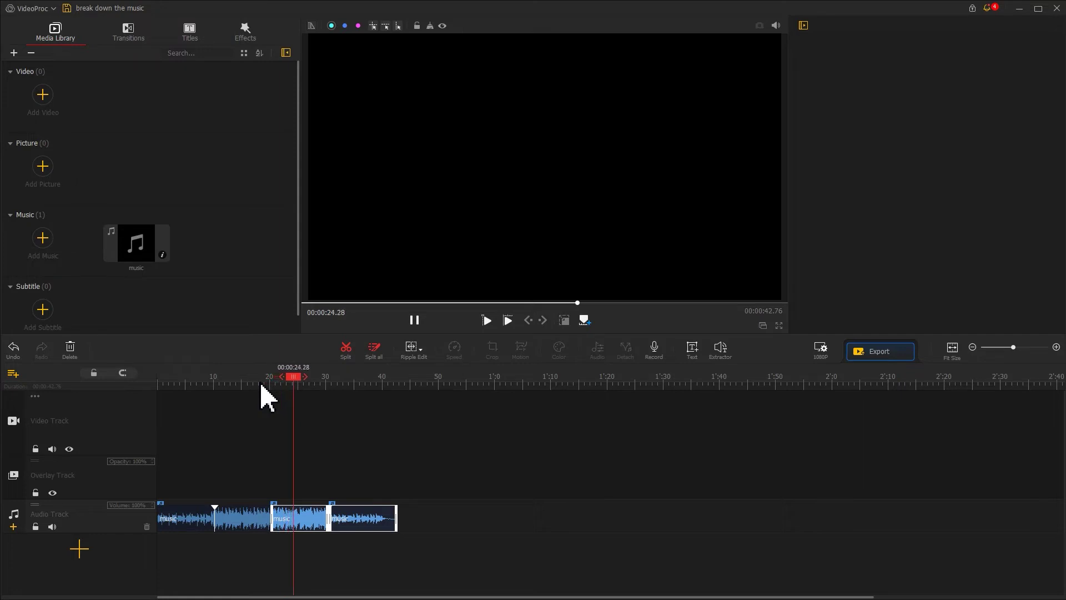
{"action": "key", "text": "space"}
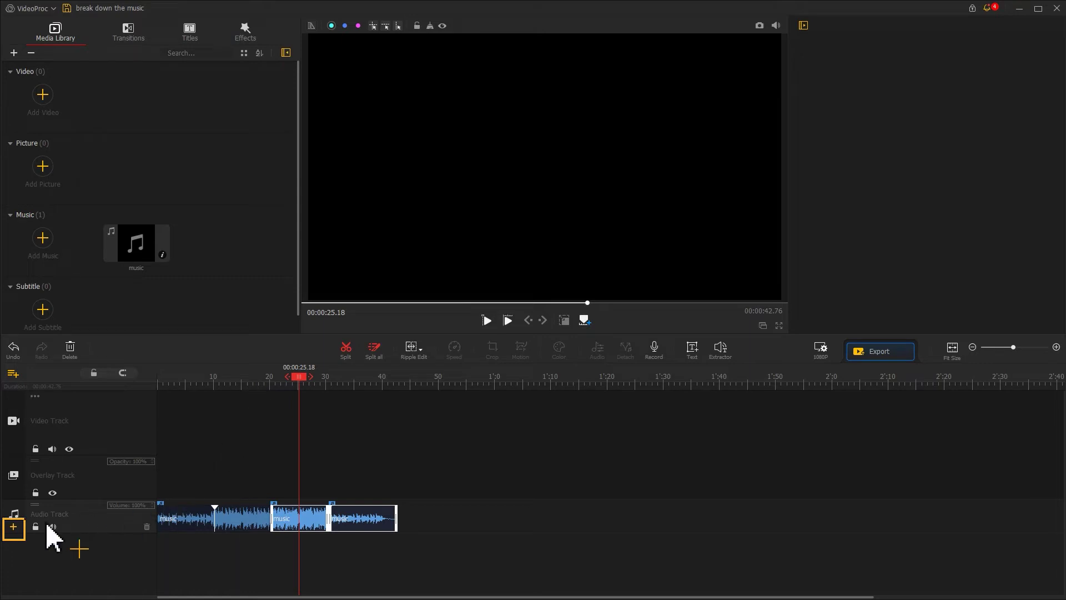
- Add a second audio track and move the middle and last song sections onto it
{"action": "left_click", "coordinate": [15, 528]}
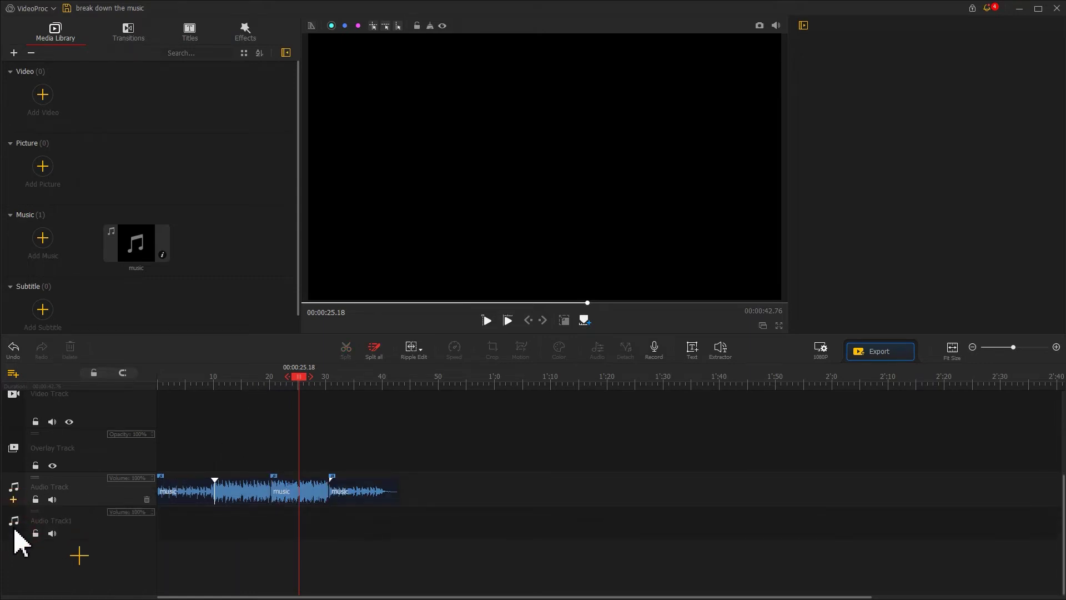
{"action": "left_click", "coordinate": [286, 492]}
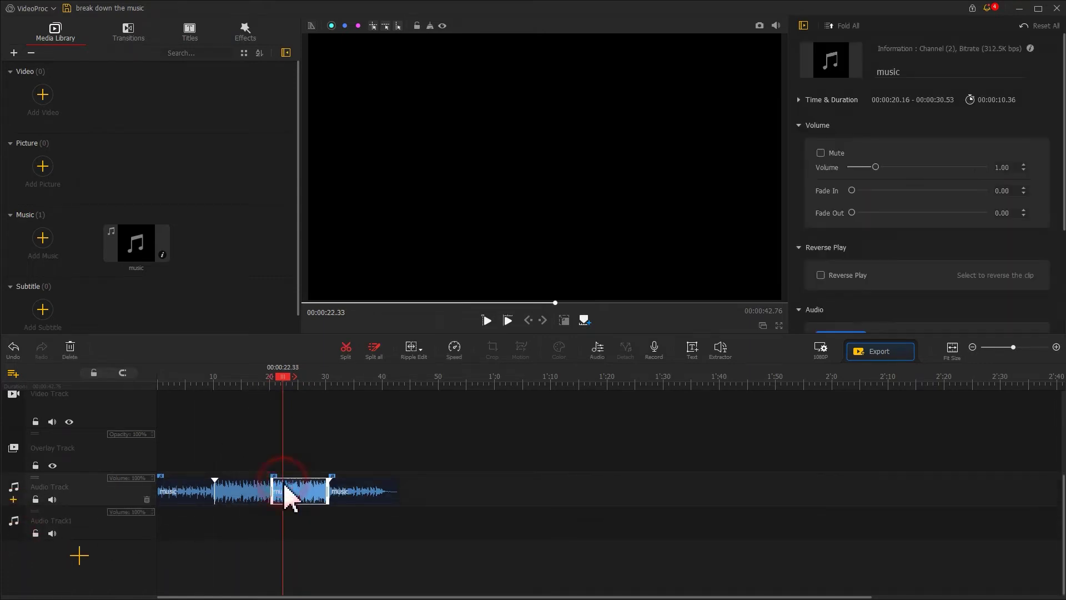
{"action": "left_click", "coordinate": [355, 496], "text": "ctrl"}
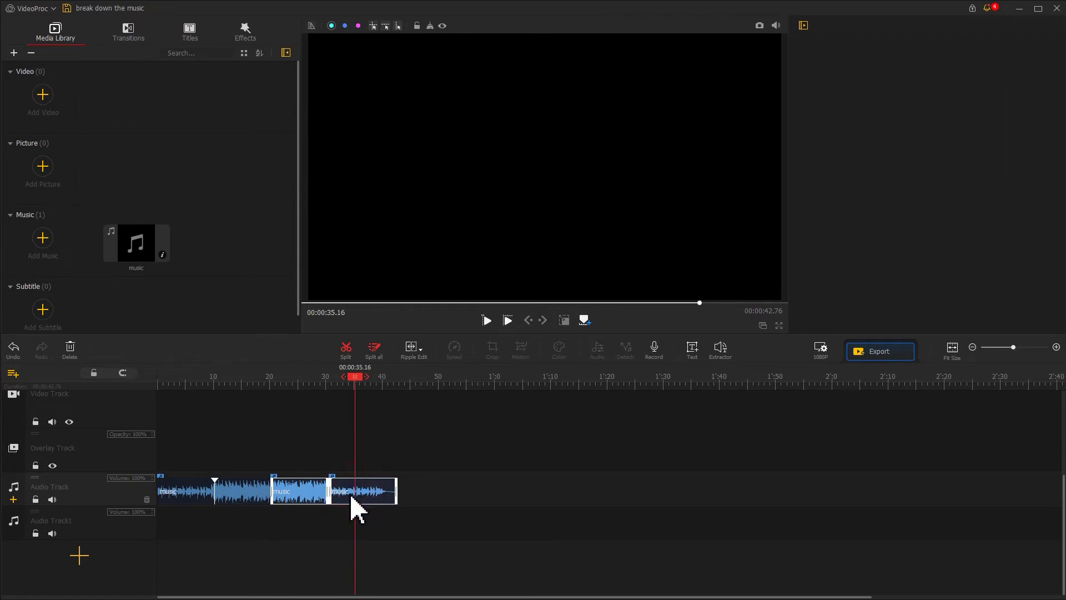
{"action": "left_click_drag", "start_coordinate": [350, 496], "coordinate": [306, 529]}
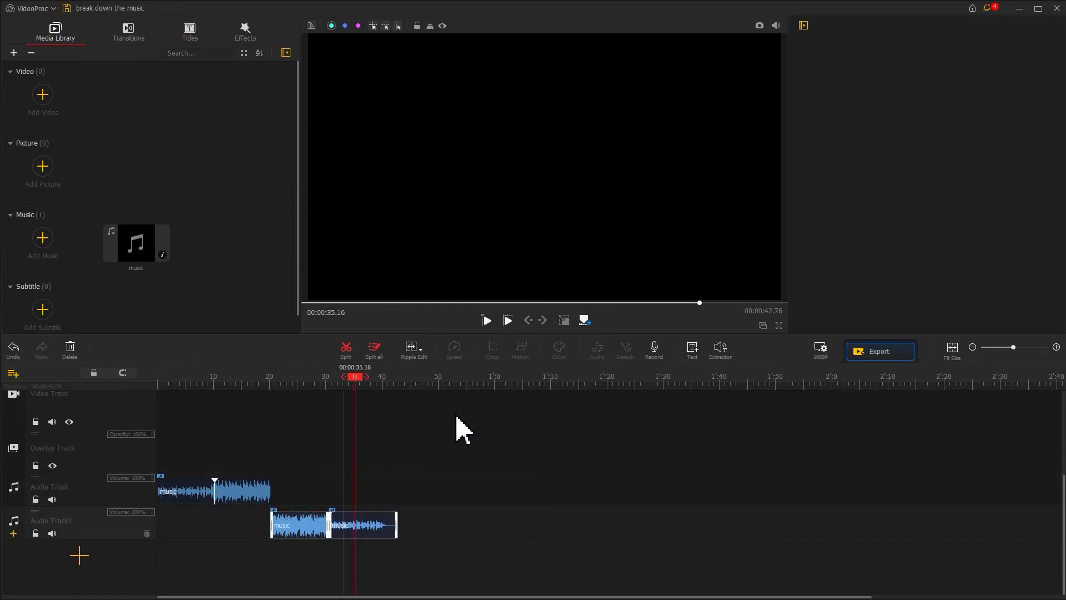
- Extend the first section's end so it overlaps Chorus 2, starting at 0:19.83
{"action": "left_click_drag", "start_coordinate": [1034, 349], "coordinate": [1020, 350]}
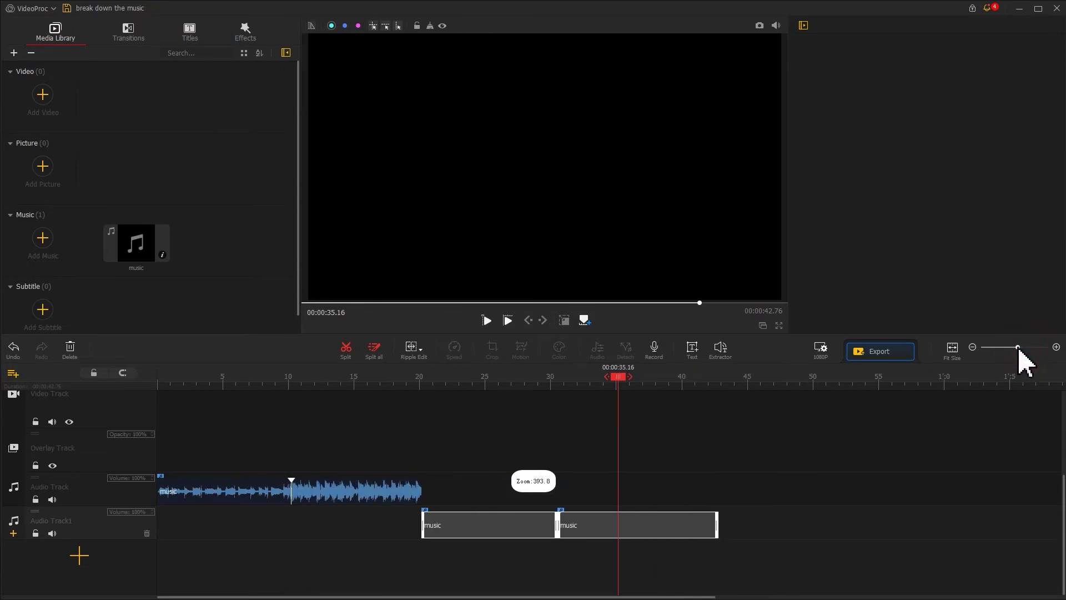
{"action": "left_click", "coordinate": [422, 492]}
{"action": "left_click_drag", "start_coordinate": [426, 492], "coordinate": [418, 520]}
{"action": "left_click", "coordinate": [422, 520]}
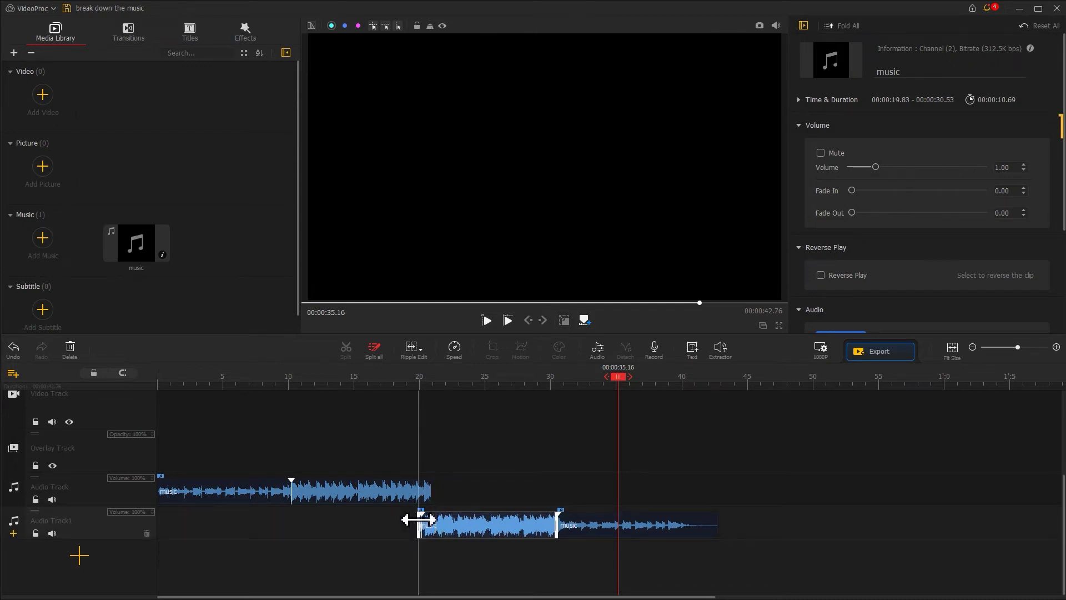
- Give the second-track section a 0.49 s fade-in and the first section a 1.48 s fade-out
{"action": "left_click", "coordinate": [852, 190]}
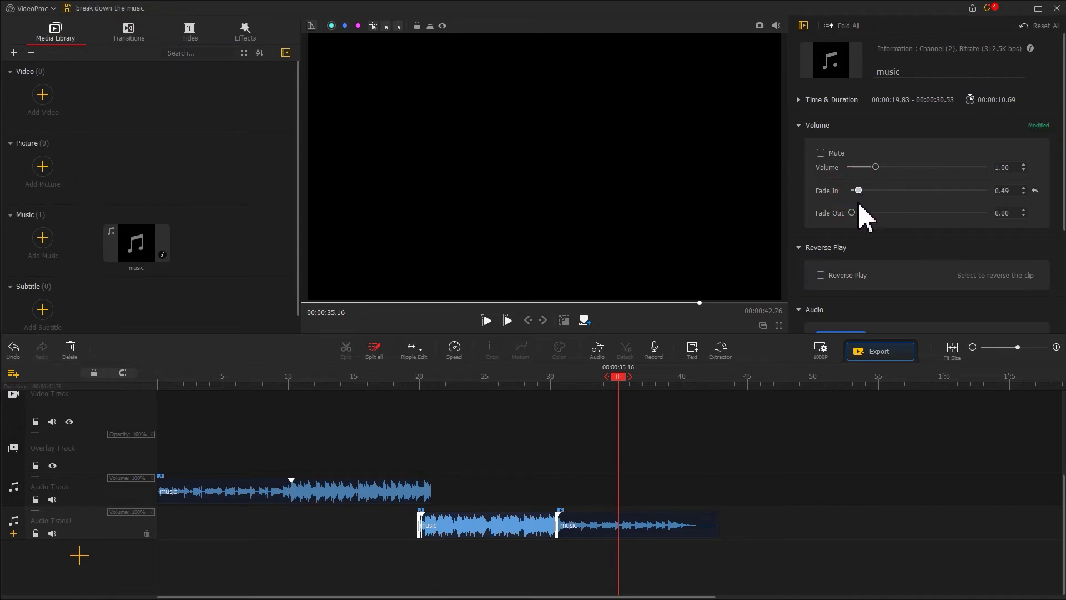
{"action": "left_click", "coordinate": [423, 491]}
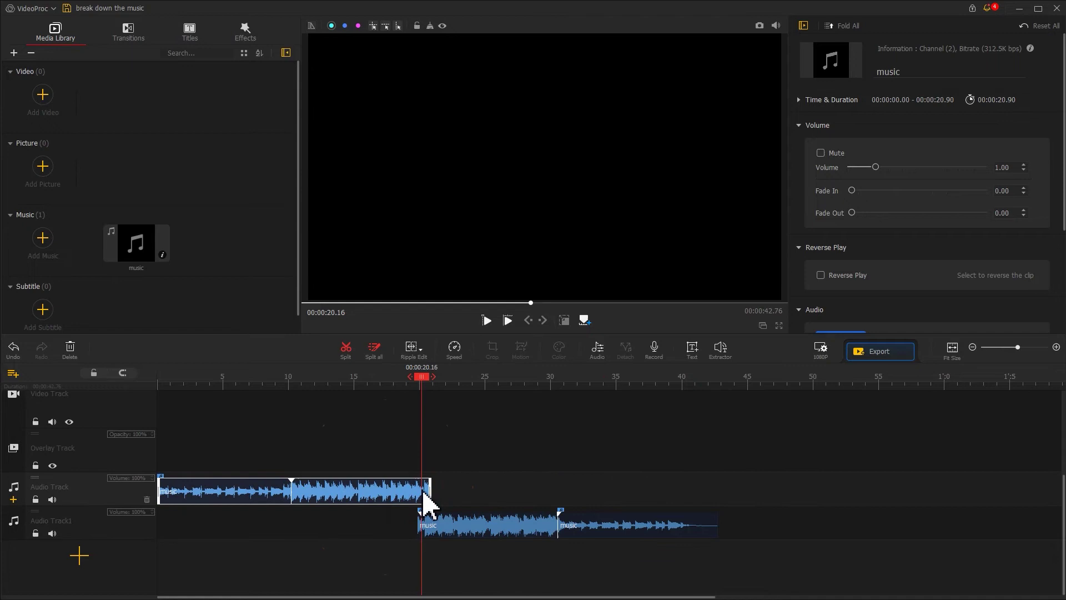
{"action": "left_click_drag", "start_coordinate": [854, 216], "coordinate": [865, 216]}
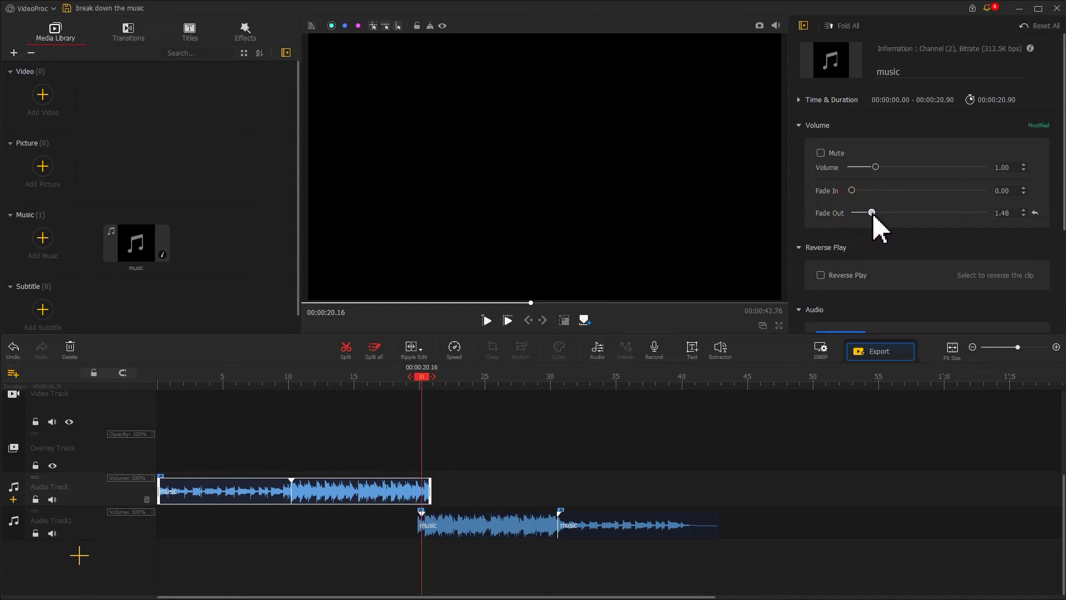
{"action": "left_click_drag", "start_coordinate": [427, 383], "coordinate": [354, 387]}
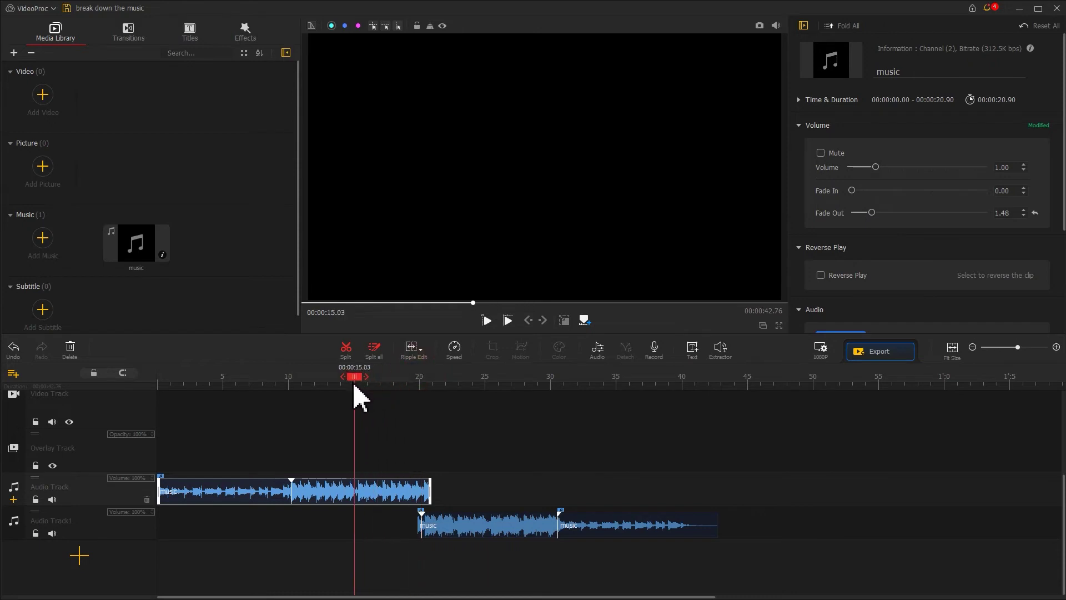
- Play back the crossfaded join from about 15 seconds to hear it
{"action": "key", "text": "space"}
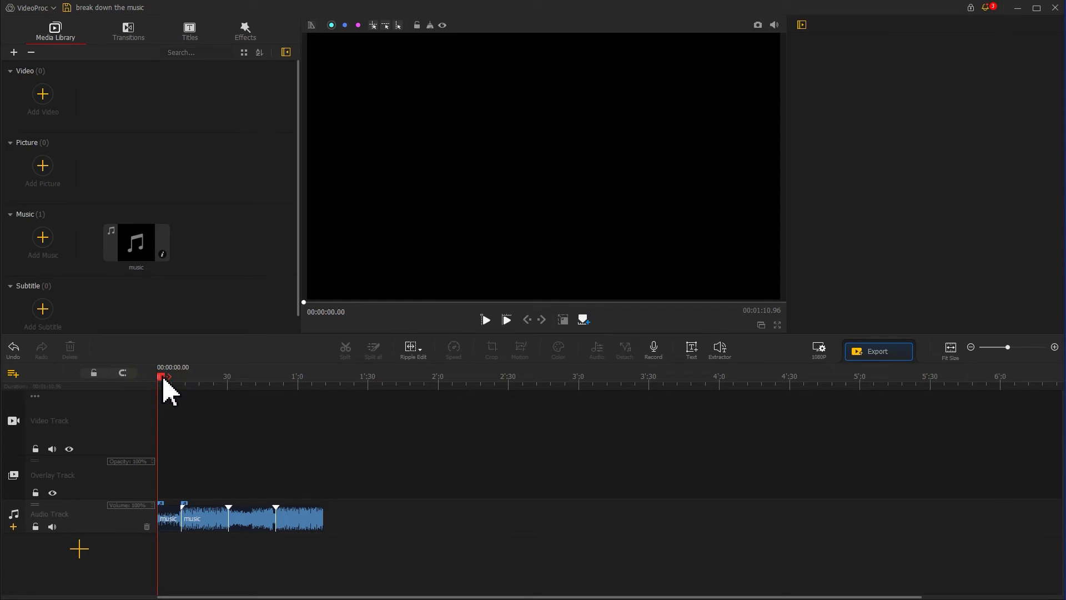
- Paste two more copies of the music clip end to end, the last starting at 2:11.69
{"action": "key", "text": "ctrl+v"}
{"action": "key", "text": "ctrl+v"}
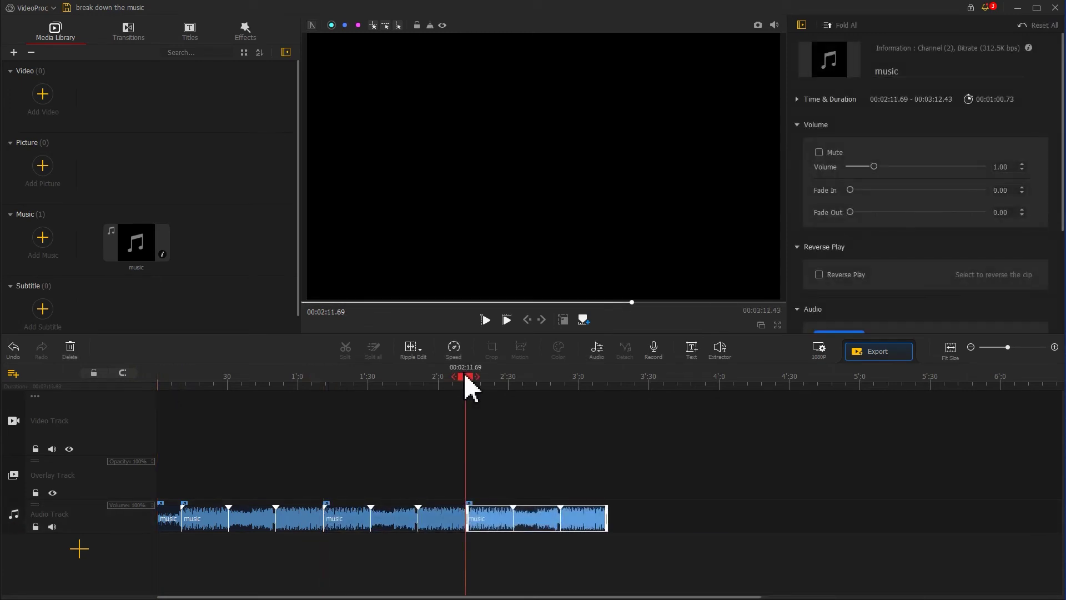
{"action": "key", "text": "ctrl+v"}
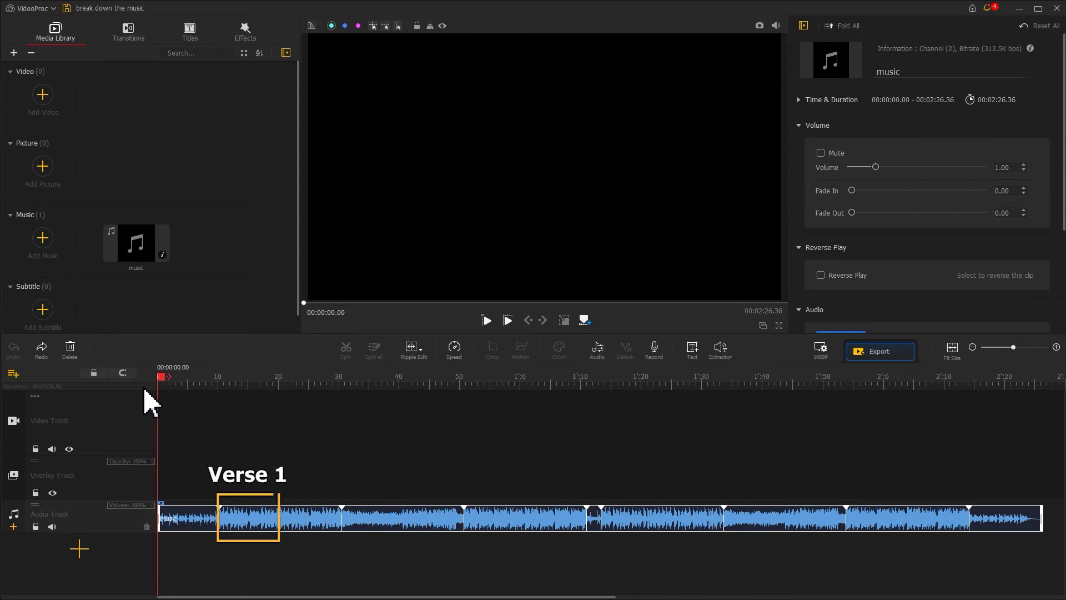
{"action": "left_click_drag", "start_coordinate": [341, 379], "coordinate": [529, 383]}
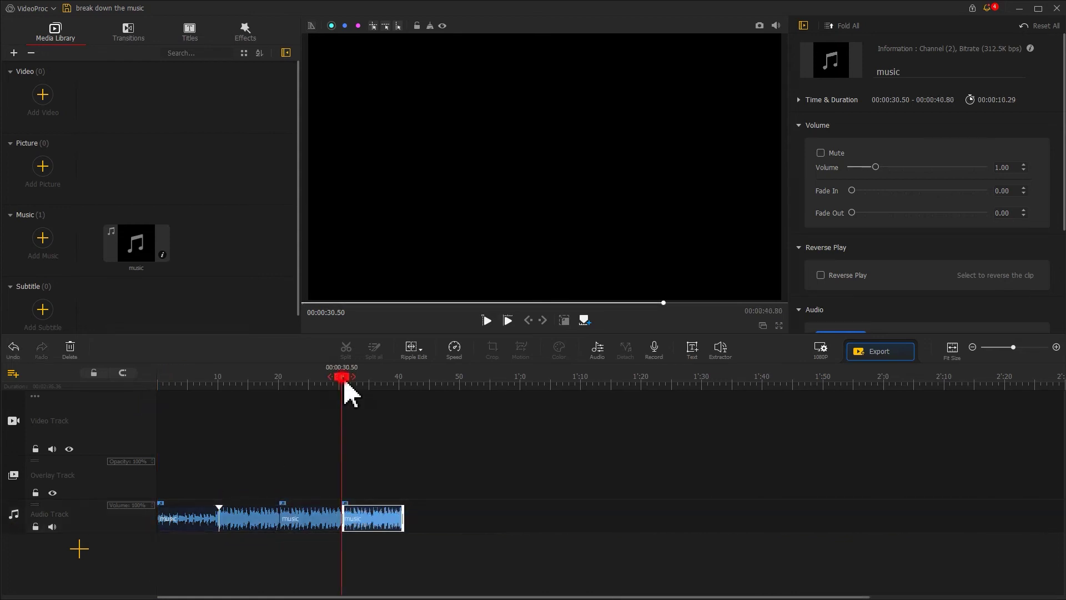
{"action": "key", "text": "ctrl+v"}
{"action": "key", "text": "ctrl+v"}
{"action": "key", "text": "ctrl+v"}
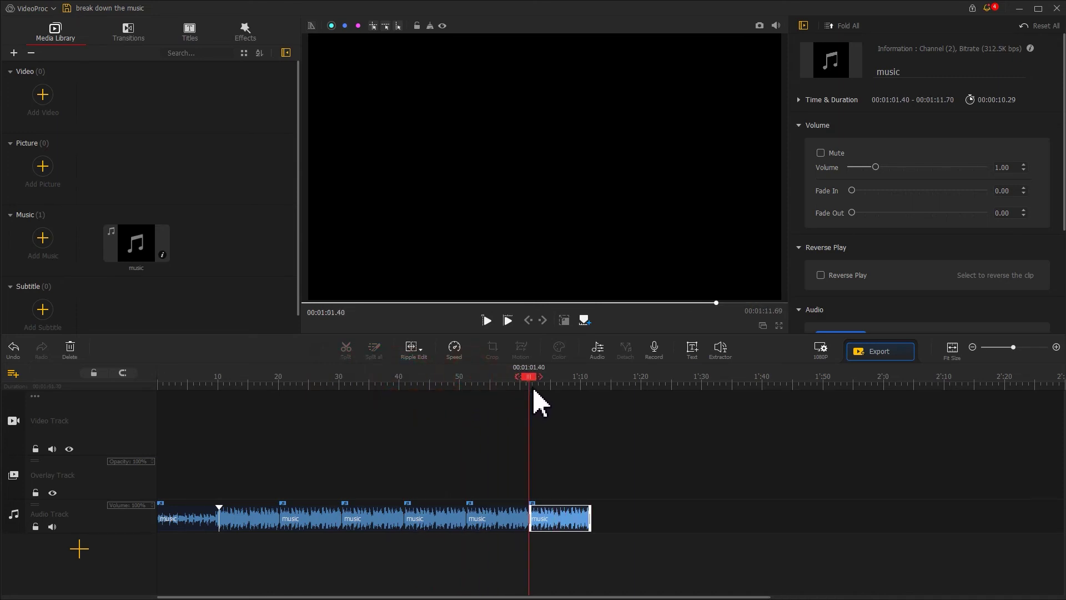
{"action": "left_click", "coordinate": [248, 378]}
{"action": "left_click", "coordinate": [250, 377]}
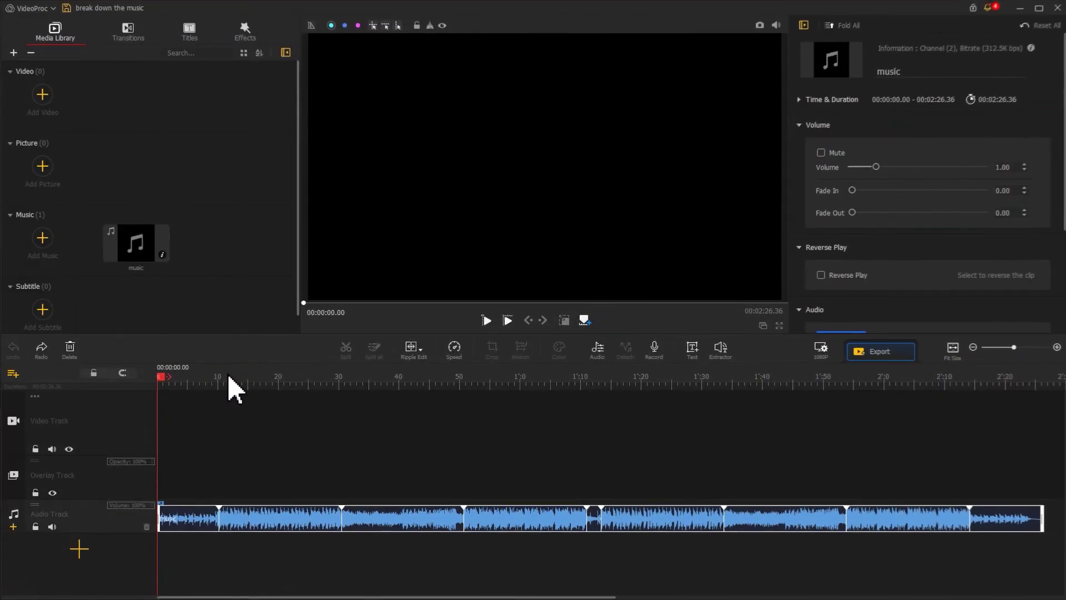
- Split the song at 0:10.23, 1:10.96 and 1:13.36, then select the part after 1:13.36
{"action": "left_click", "coordinate": [221, 379]}
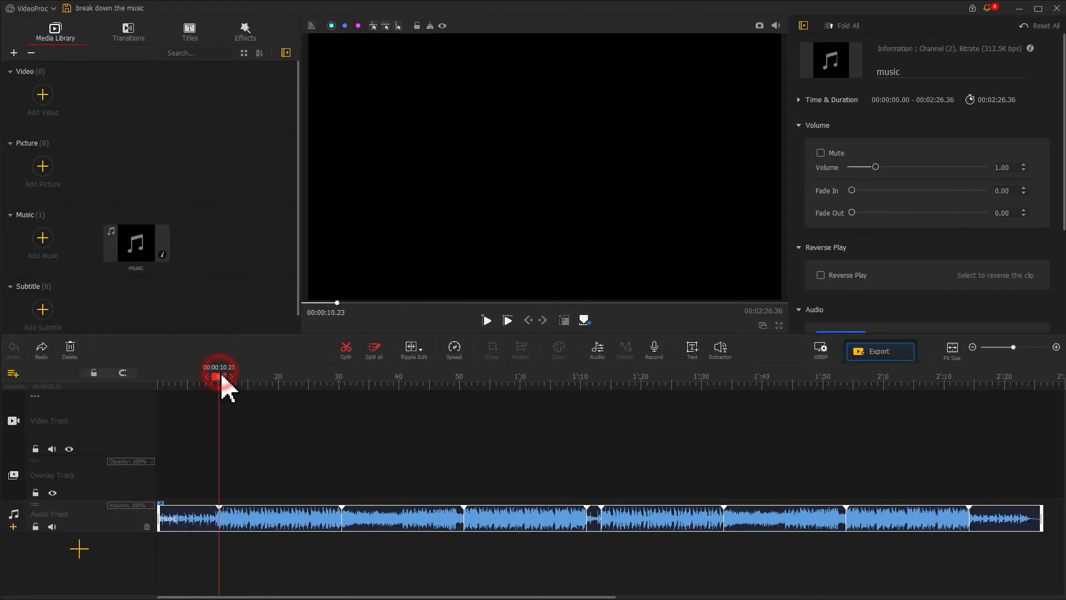
{"action": "left_click", "coordinate": [345, 350]}
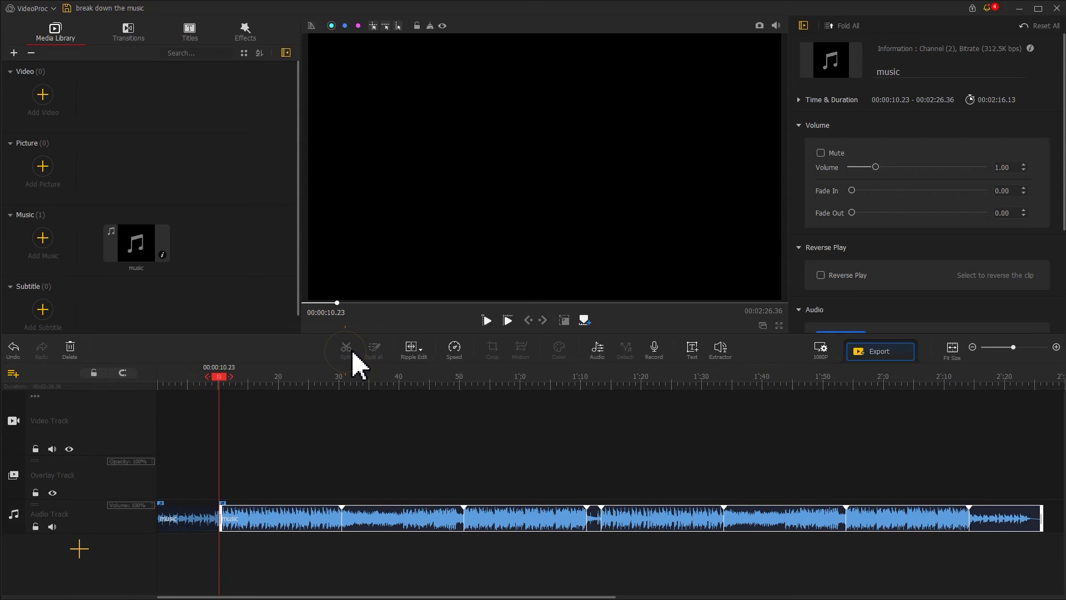
{"action": "left_click", "coordinate": [590, 380]}
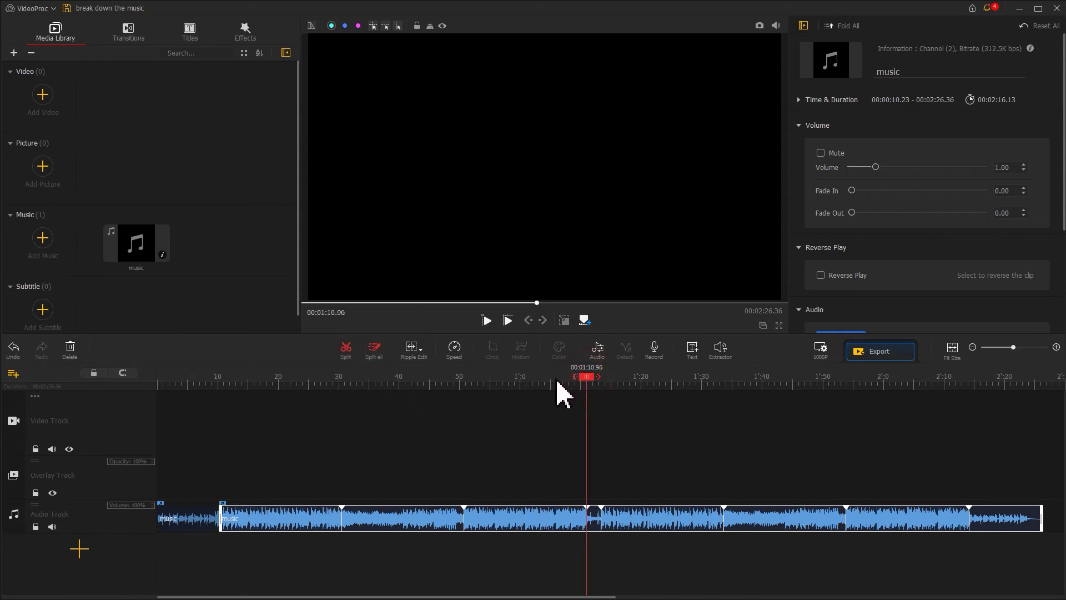
{"action": "left_click", "coordinate": [346, 350]}
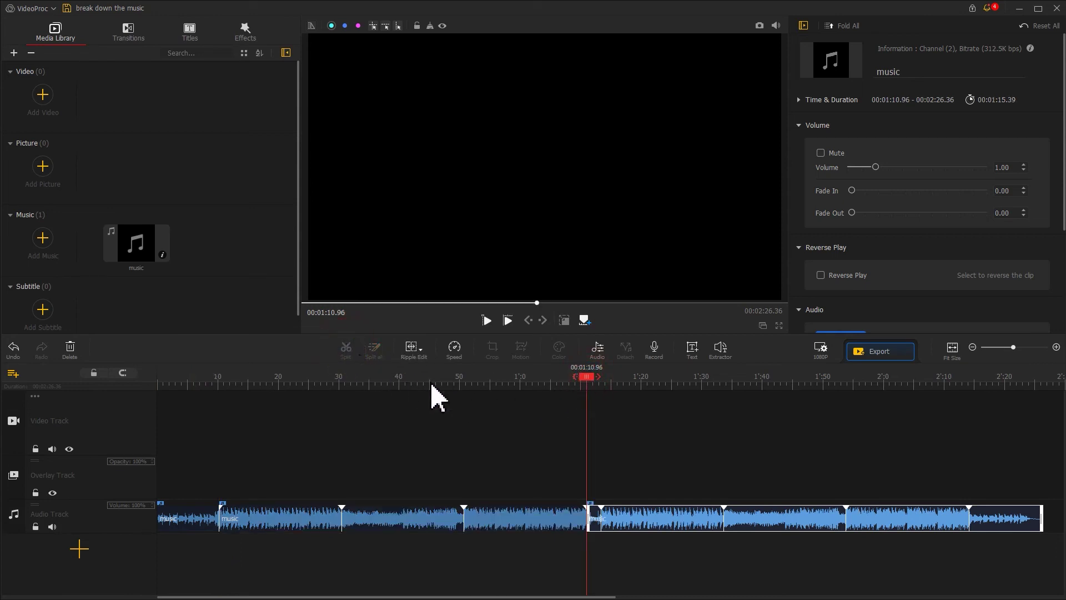
{"action": "left_click", "coordinate": [601, 382]}
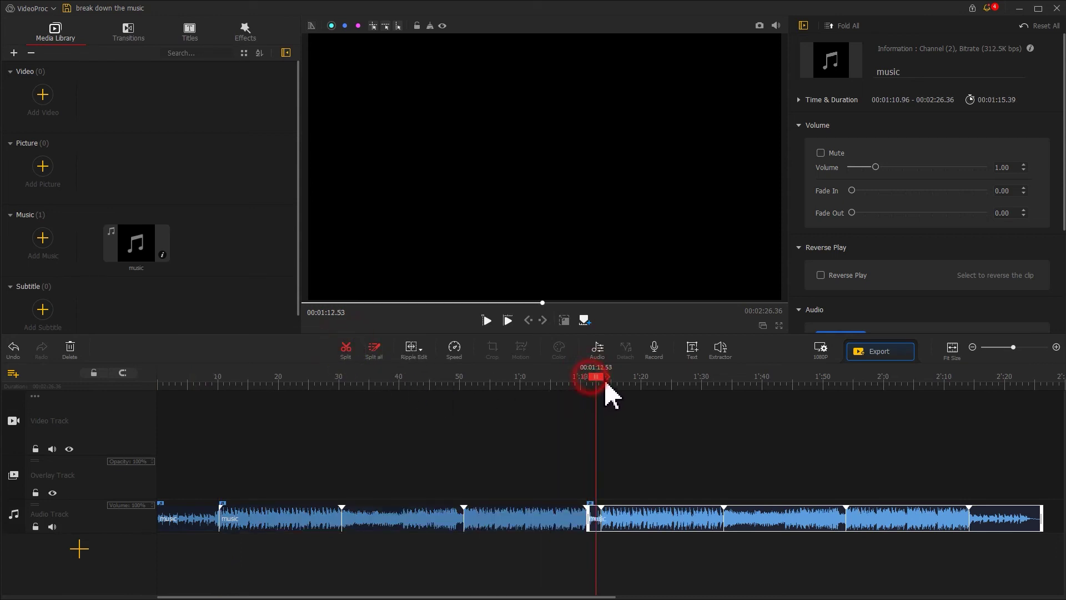
{"action": "left_click", "coordinate": [347, 351]}
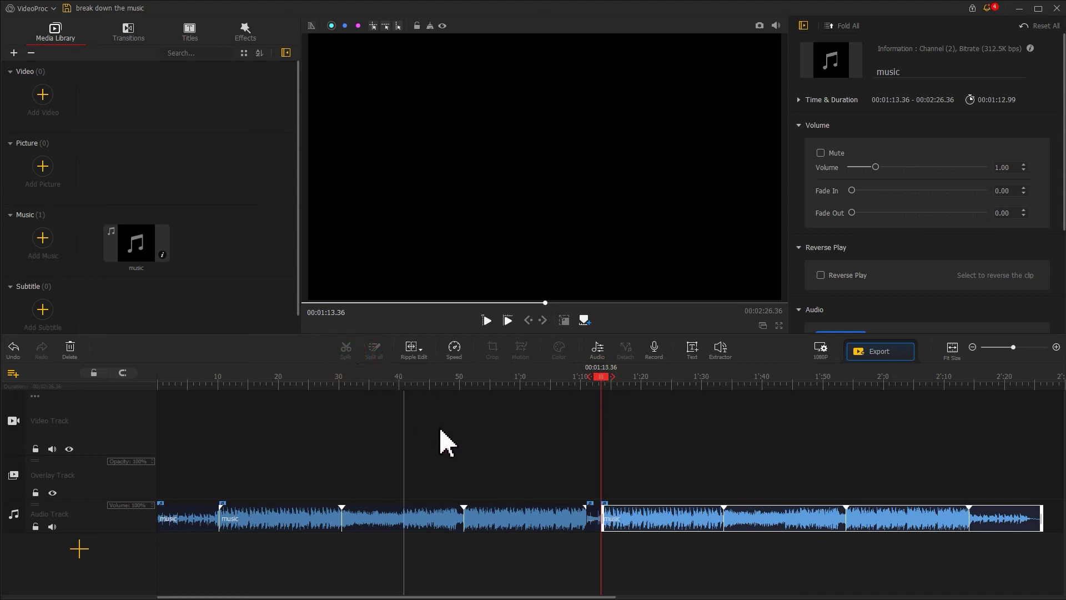
{"action": "left_click", "coordinate": [656, 519]}
- Delete the part after 1:13.36, then paste a copy of the 0:10.23–1:10.96 section butted against 1:13.36
{"action": "key", "text": "Delete"}
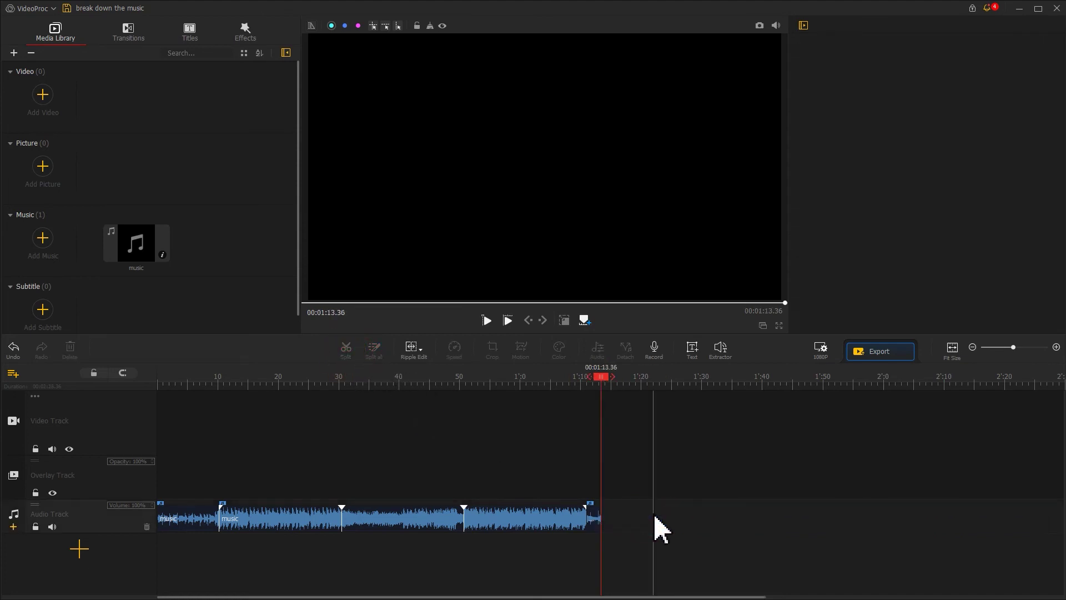
{"action": "left_click", "coordinate": [443, 522]}
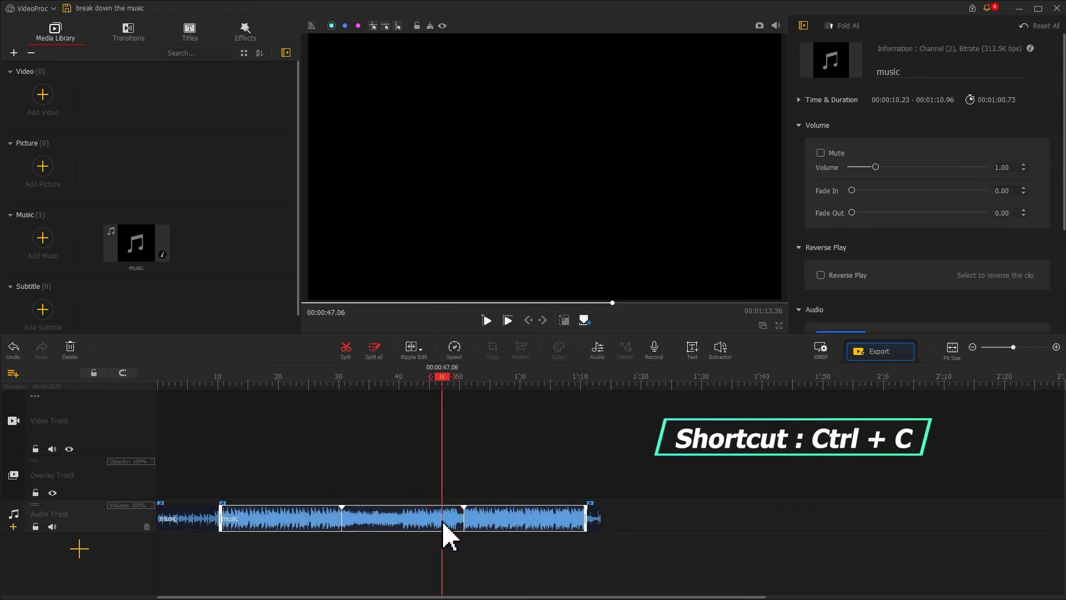
{"action": "left_click", "coordinate": [616, 383]}
{"action": "key", "text": "ctrl+v"}
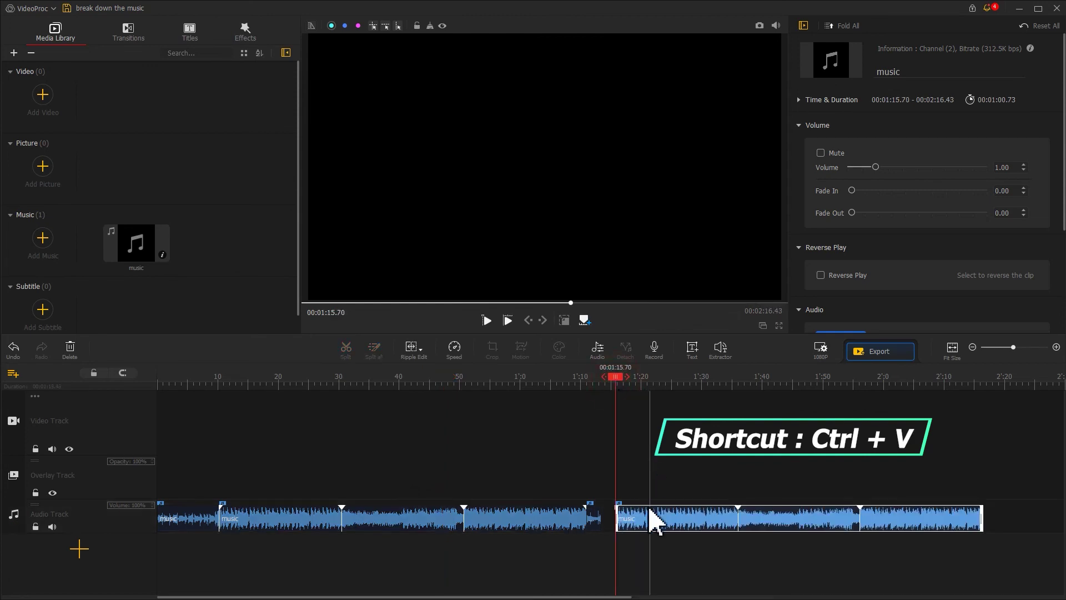
{"action": "mouse_move", "coordinate": [651, 519]}
{"action": "left_mouse_down"}
{"action": "mouse_move", "coordinate": [636, 530]}
{"action": "mouse_move", "coordinate": [633, 516]}
{"action": "left_mouse_up"}
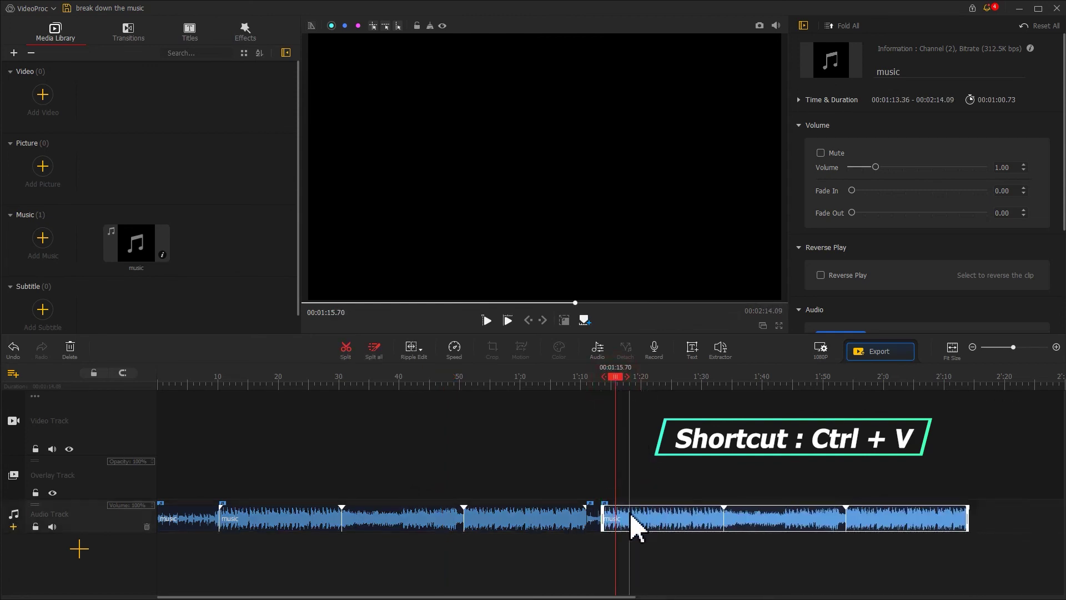
- Paste two more copies of the section end to end at 2:14.10 and 3:14.83
{"action": "left_click", "coordinate": [972, 386]}
{"action": "key", "text": "ctrl+v"}
{"action": "left_click_drag", "start_coordinate": [1015, 347], "coordinate": [1006, 347]}
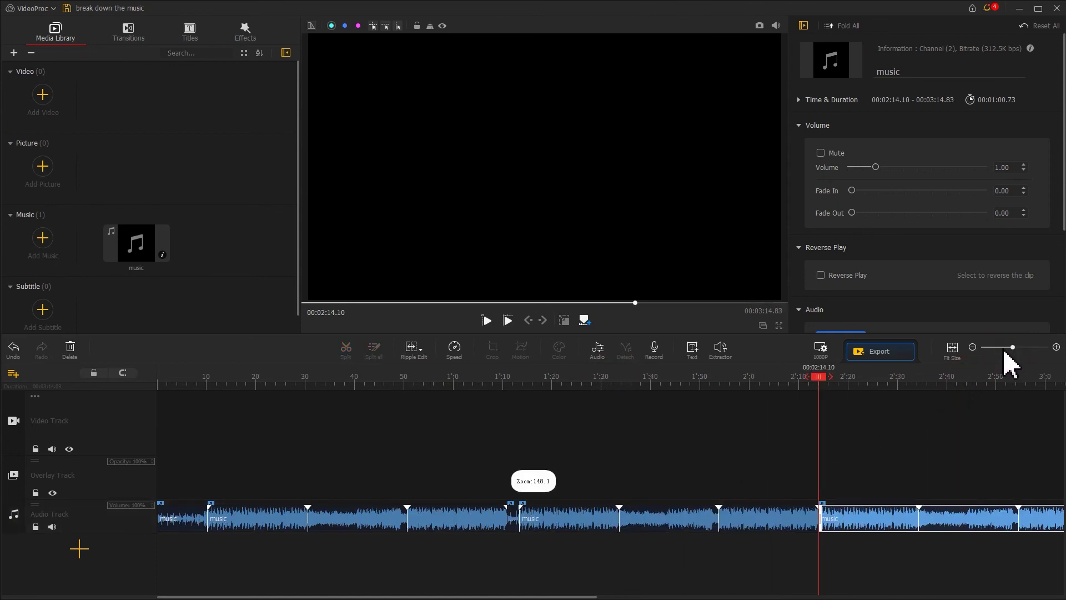
{"action": "left_click", "coordinate": [526, 381]}
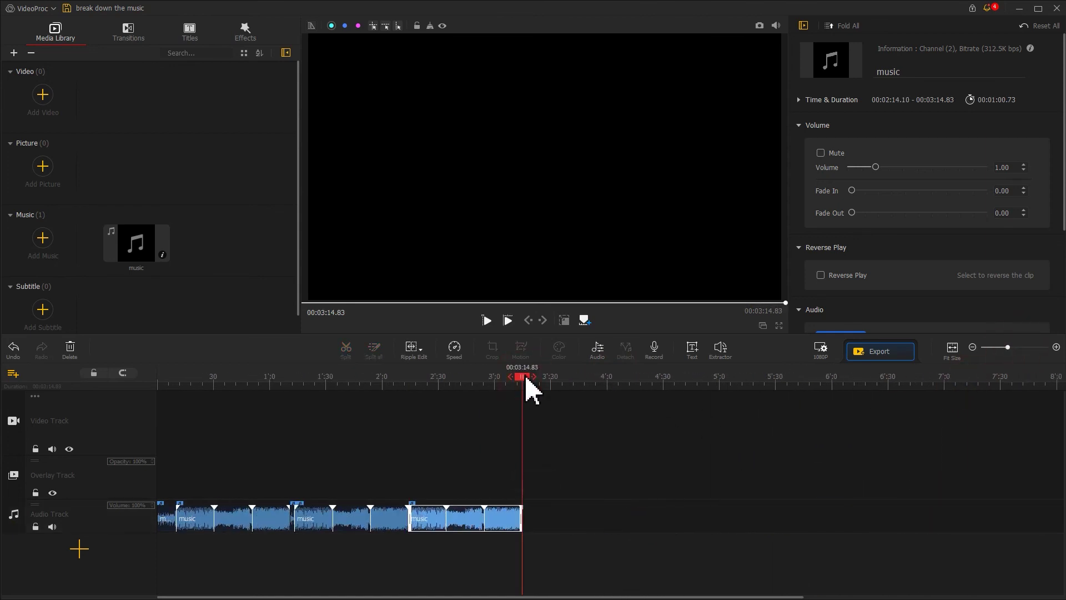
{"action": "key", "text": "ctrl+v"}
- Paste a final copy at 4:15.56 and stretch its end out to 6:31.69
{"action": "left_click", "coordinate": [637, 381]}
{"action": "key", "text": "ctrl+v"}
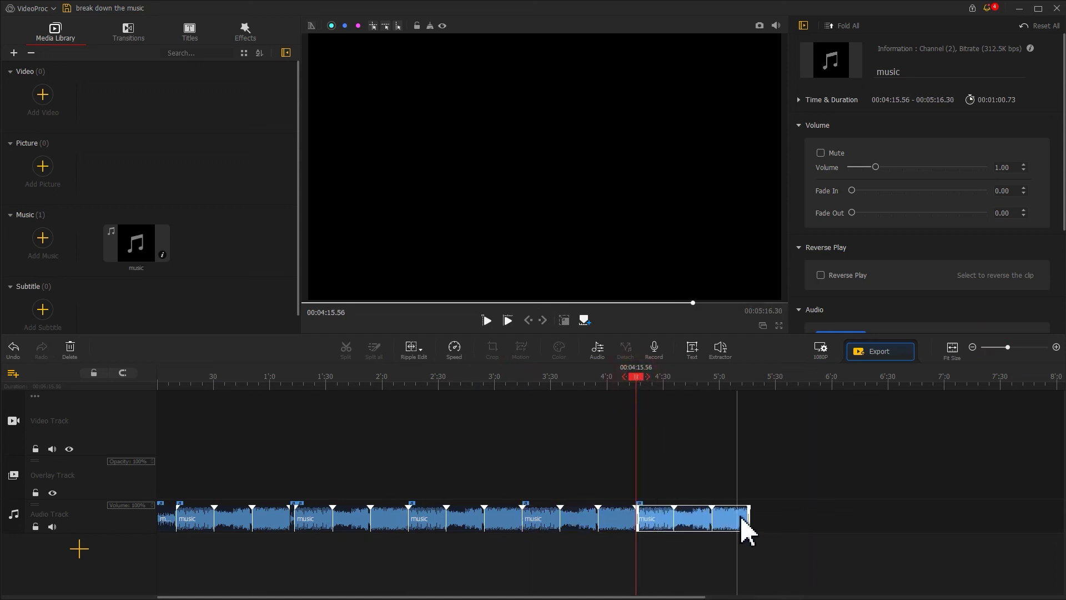
{"action": "left_click_drag", "start_coordinate": [749, 517], "coordinate": [888, 515]}
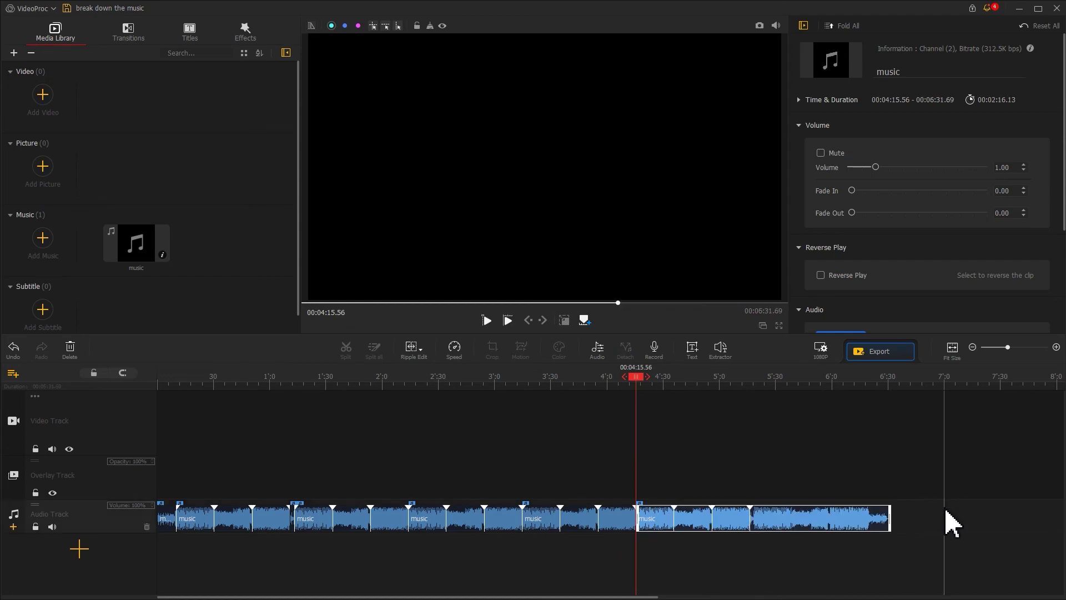